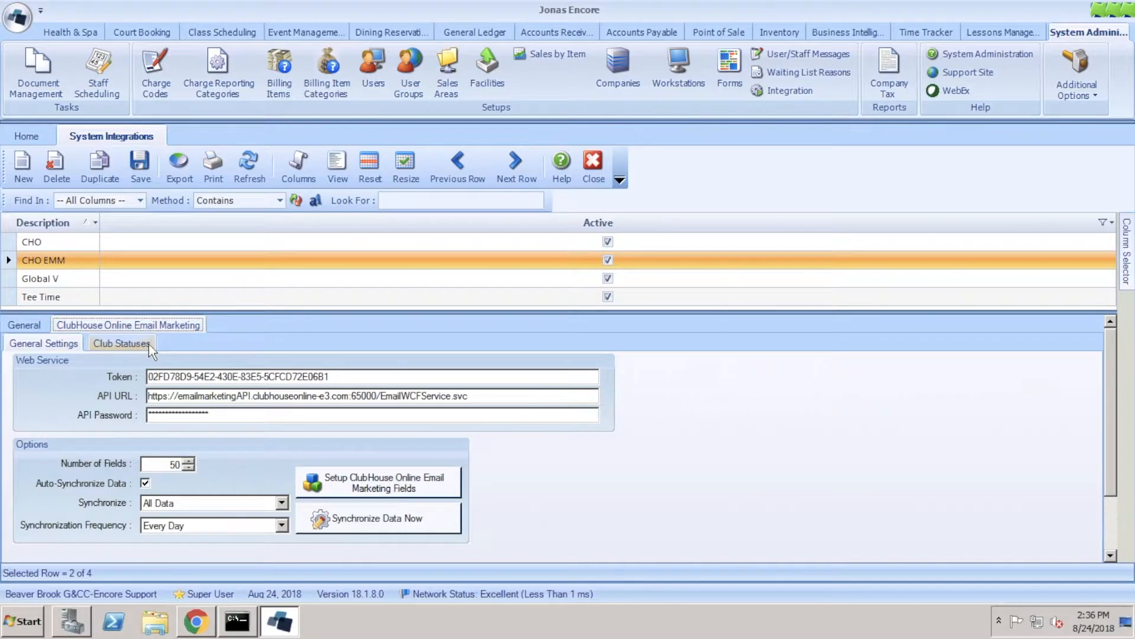
Review the CHO EMM integration's club status restrictions and the custom fields available in the email marketing field setup.
left_click(150, 342)
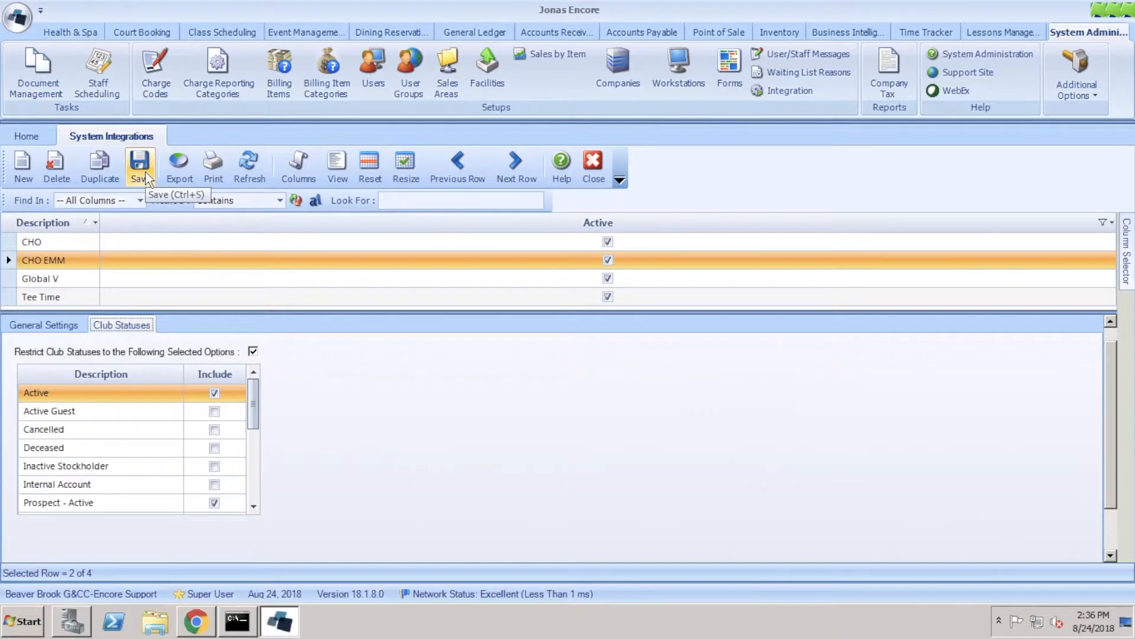
left_click(60, 326)
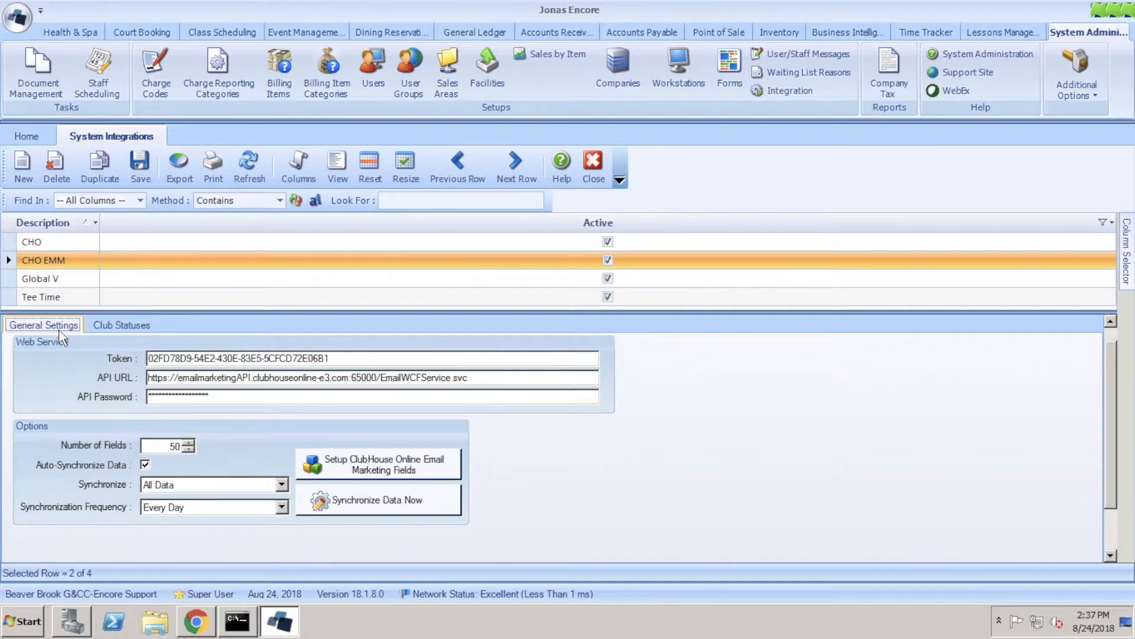
left_click(313, 478)
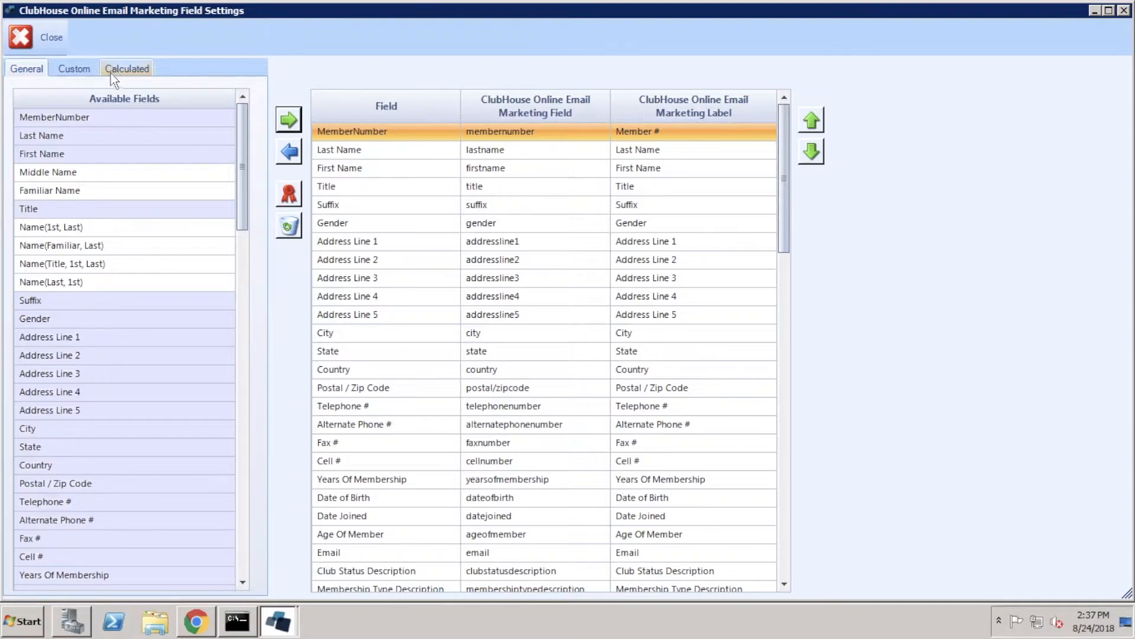
left_click(93, 74)
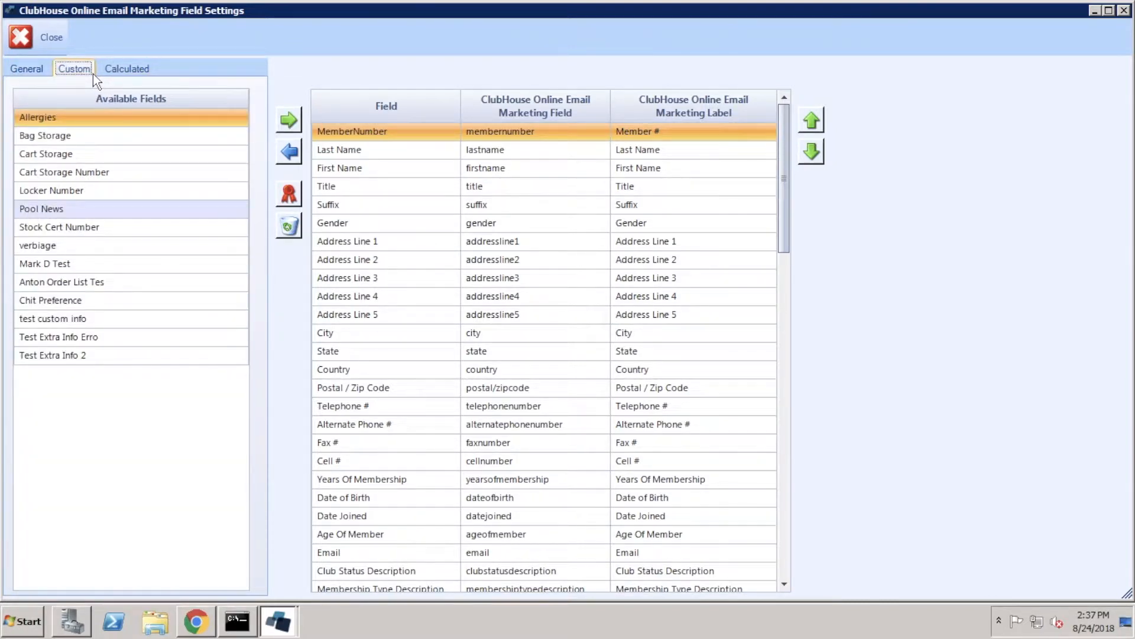
left_click(91, 136)
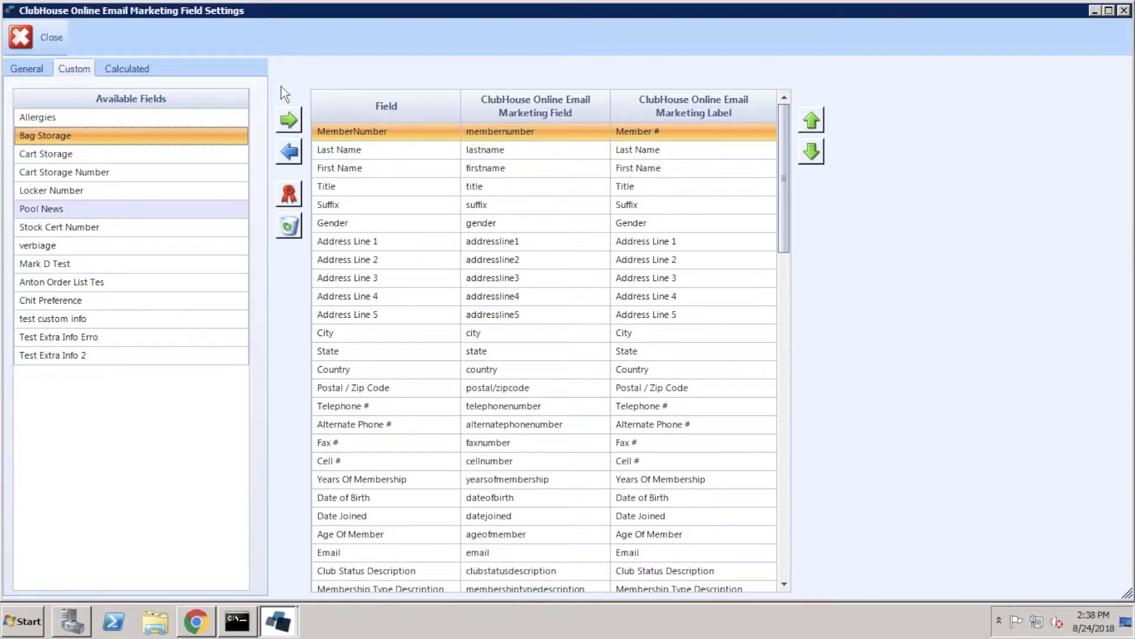
left_click(24, 37)
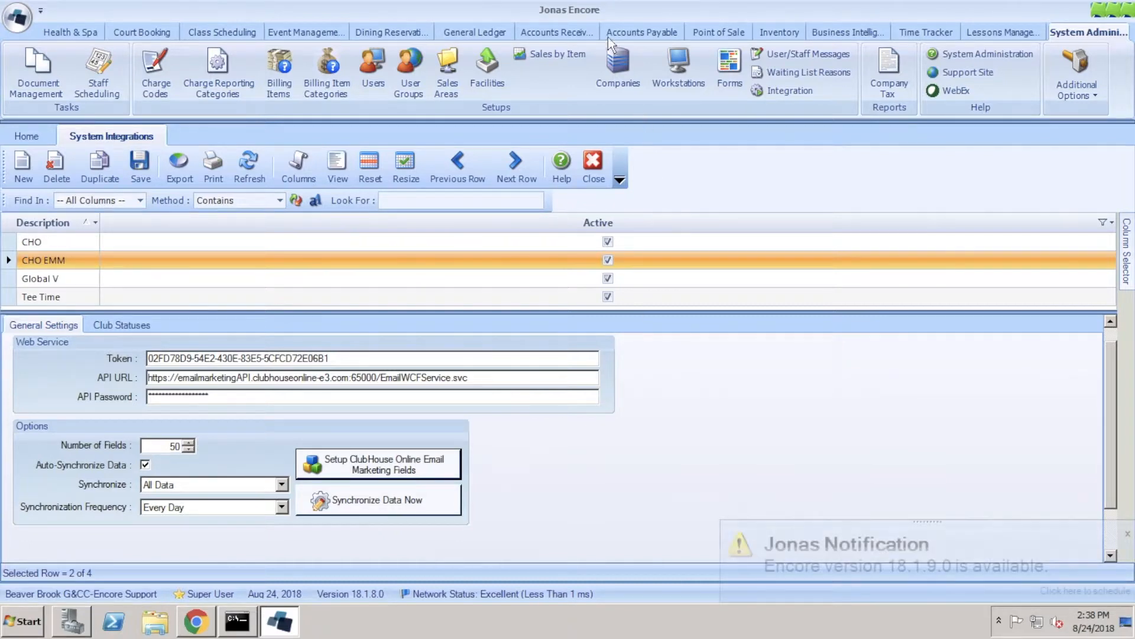
Open the Accounts Receivable member records and view the first member's email addresses in the contact information.
left_click(559, 32)
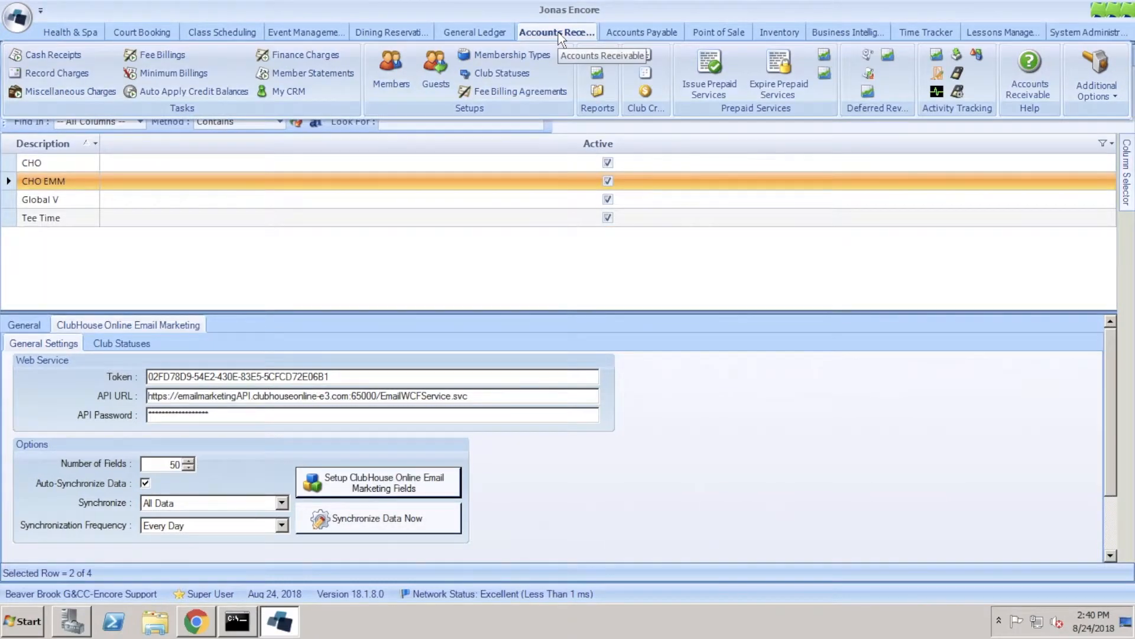
left_click(407, 83)
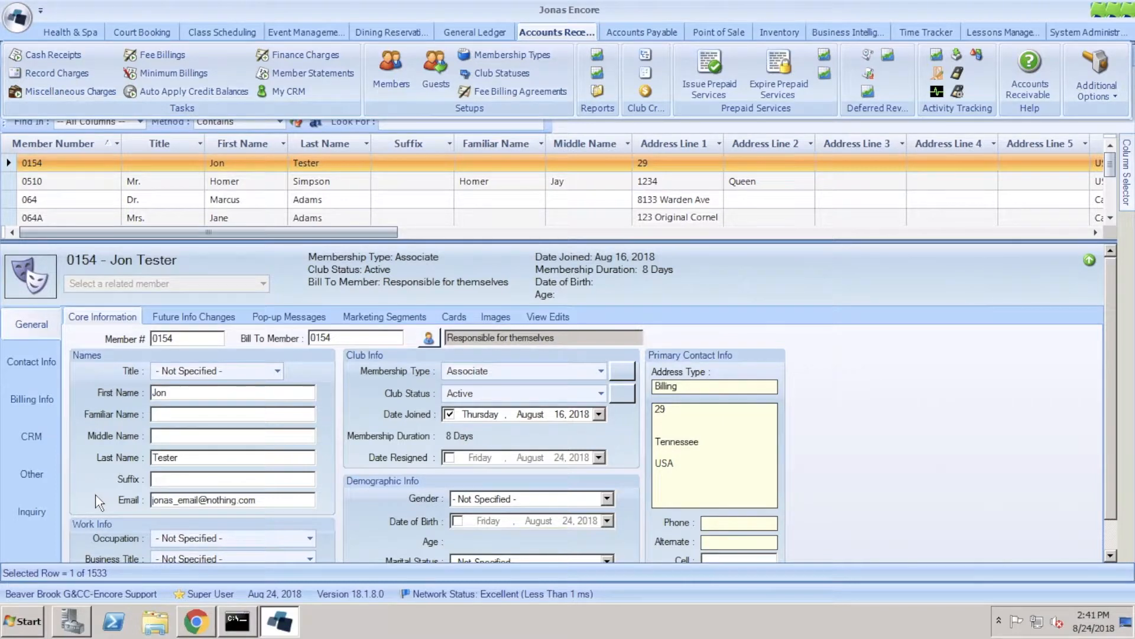
left_click(23, 374)
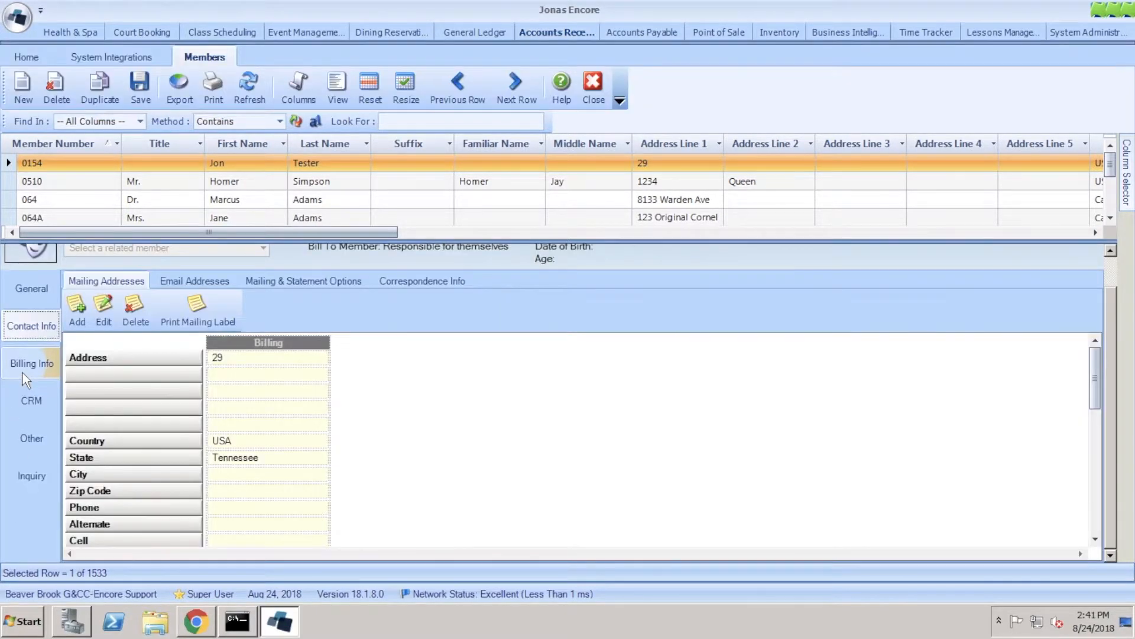
left_click(187, 282)
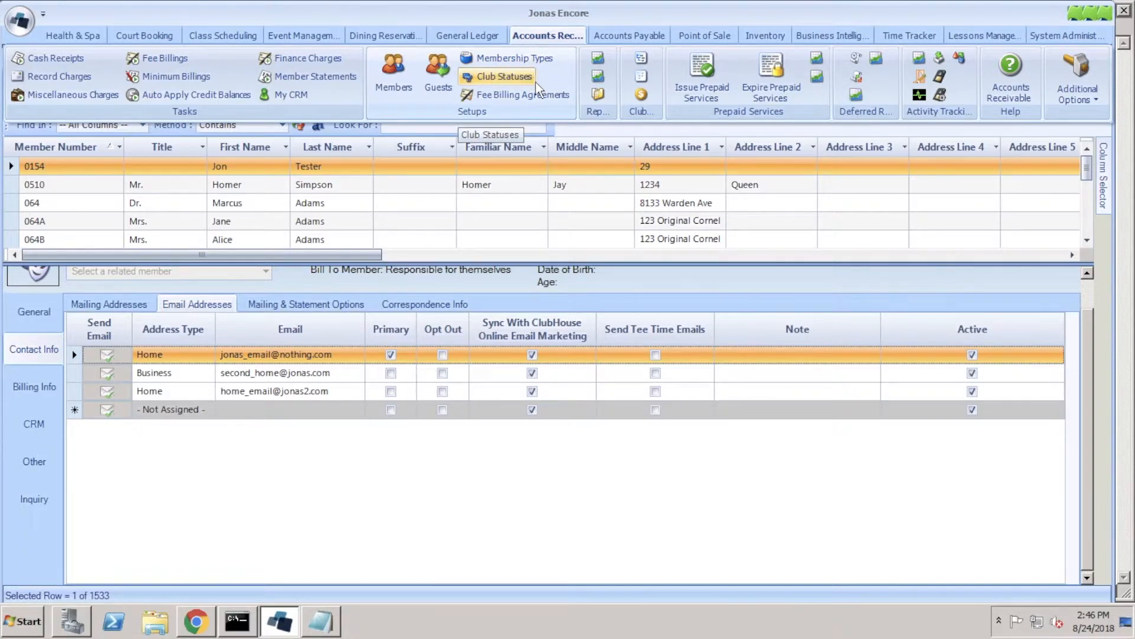
Open the Membership Types setup and narrow its window so the blank Notepad document shows beside it.
left_click(550, 59)
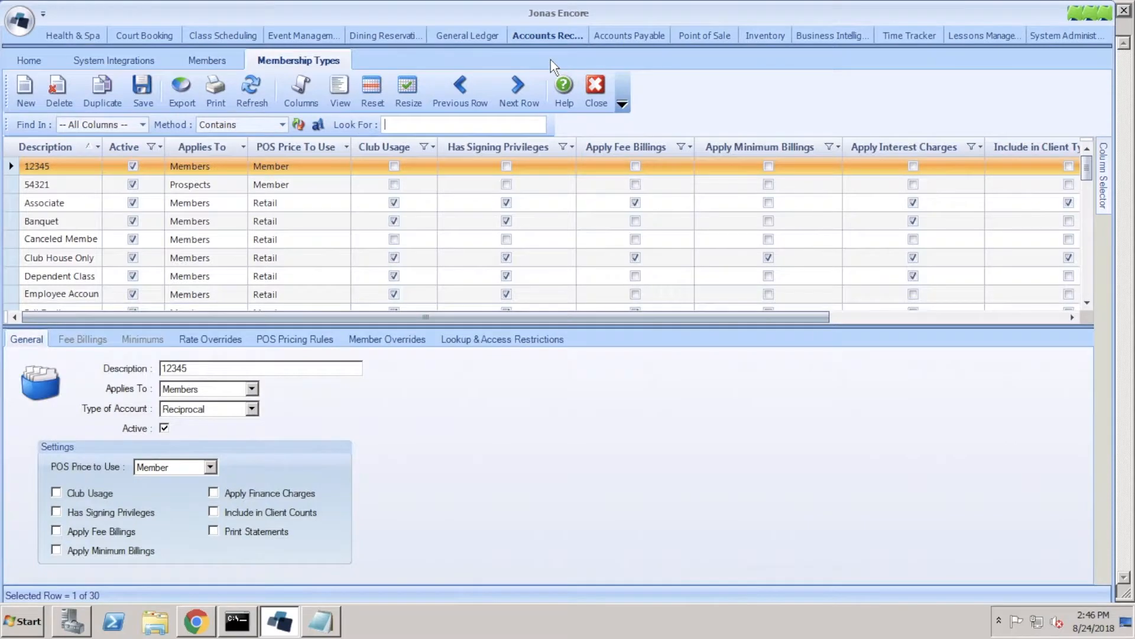
left_click_drag(1114, 112, 630, 111)
Copy the description of the Regular Full membership type into the blank Notepad document and add a comma after it.
left_click_drag(600, 173, 603, 232)
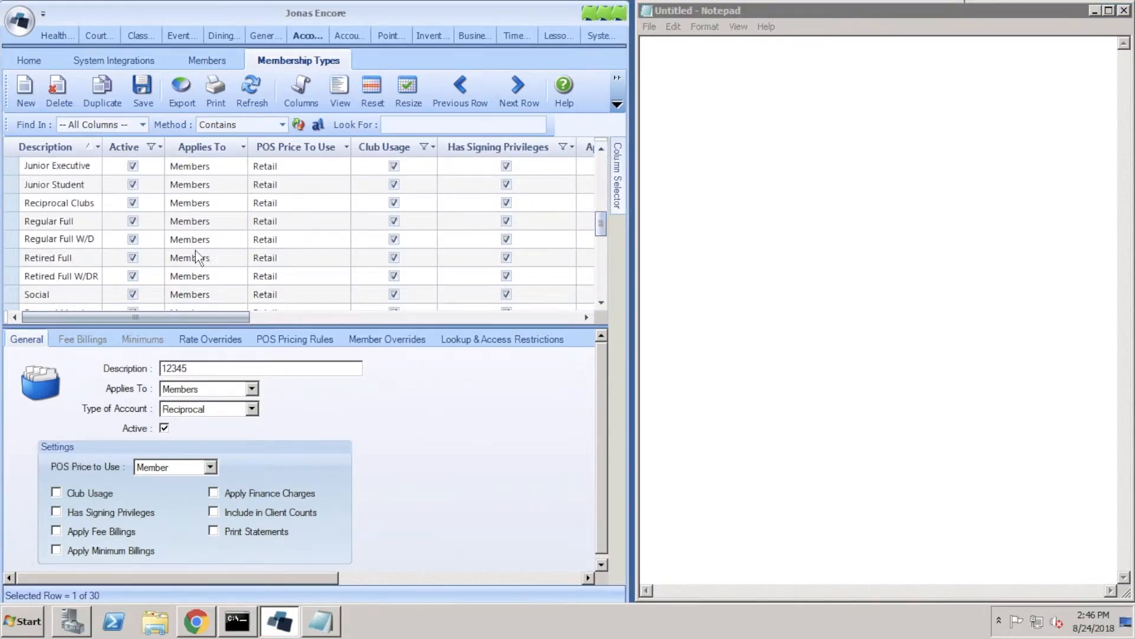
left_click(96, 224)
left_click(230, 369)
left_click_drag(229, 369, 163, 370)
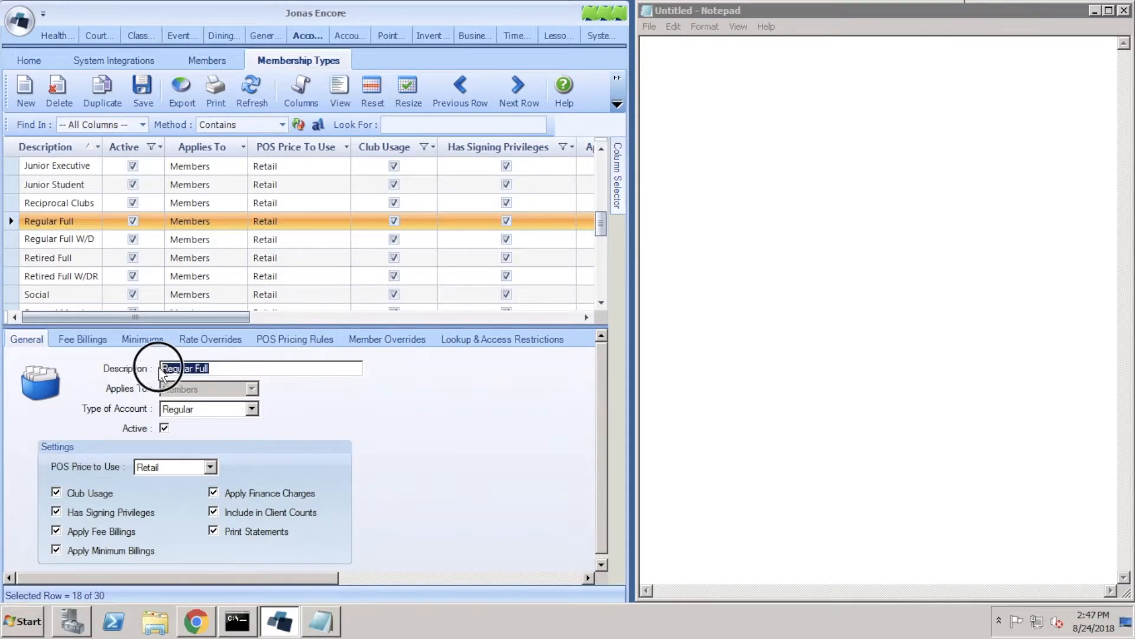
right_click(170, 369)
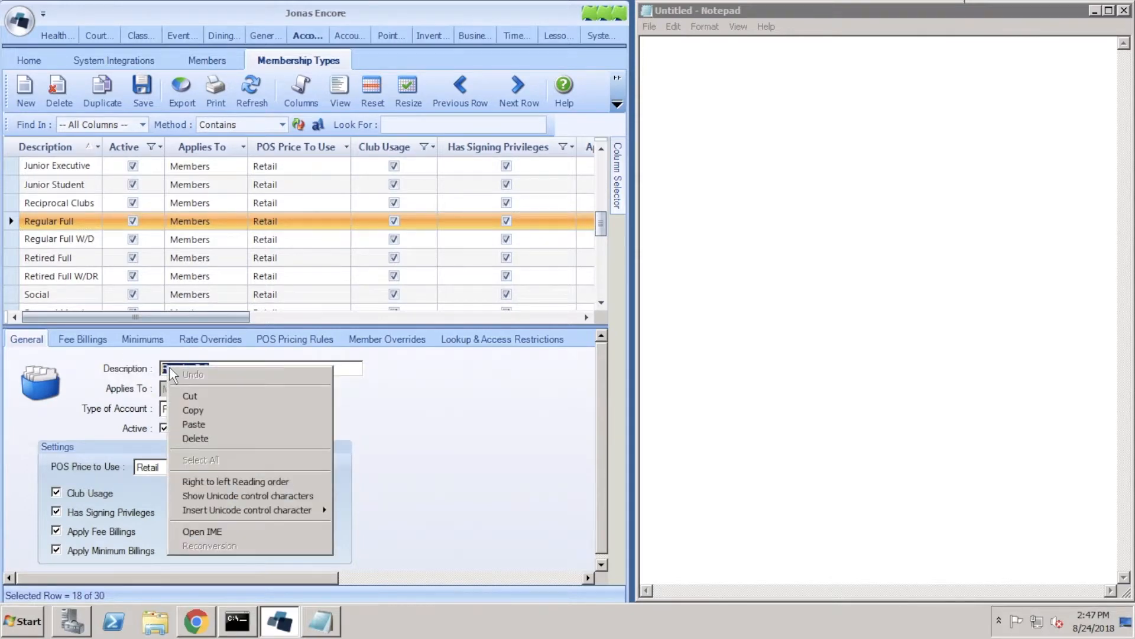
left_click(193, 410)
left_click(680, 121)
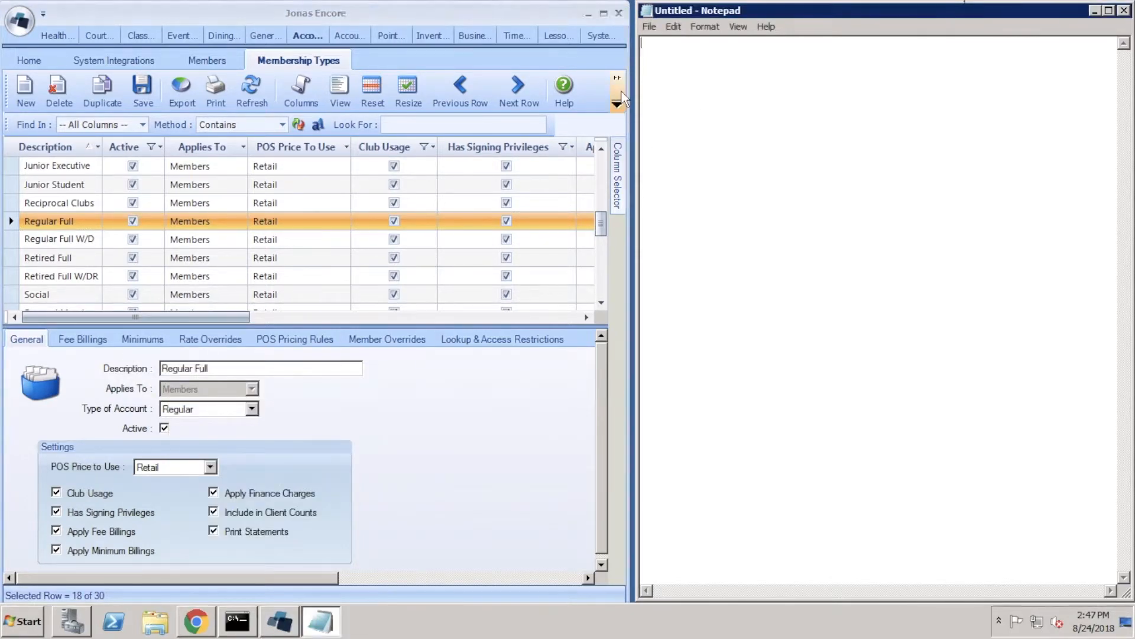
right_click(655, 50)
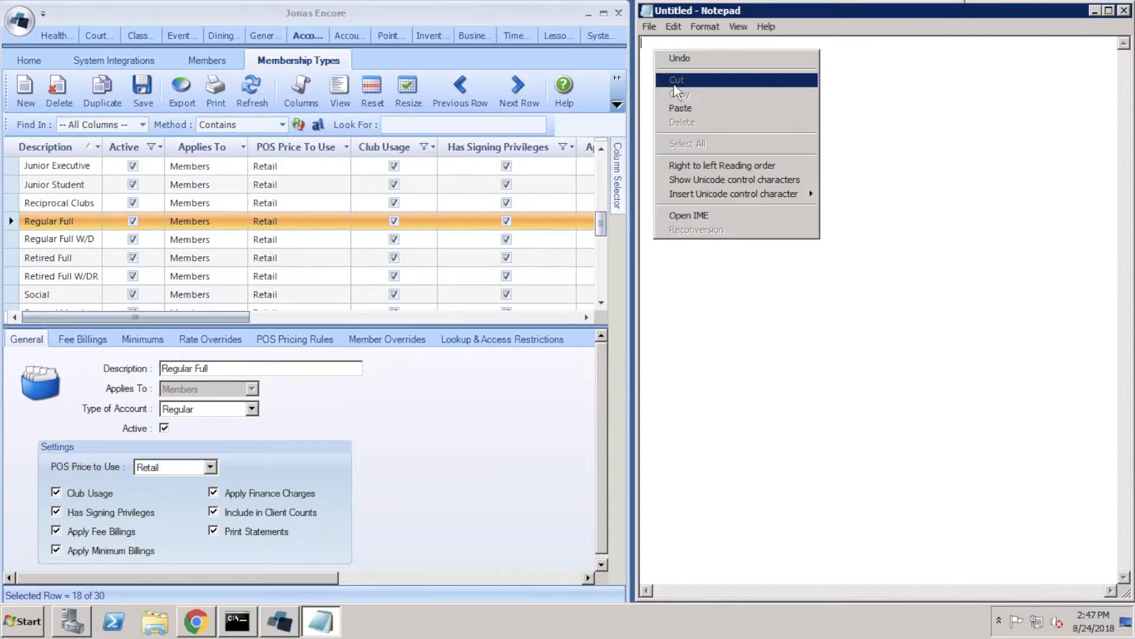
left_click(681, 103)
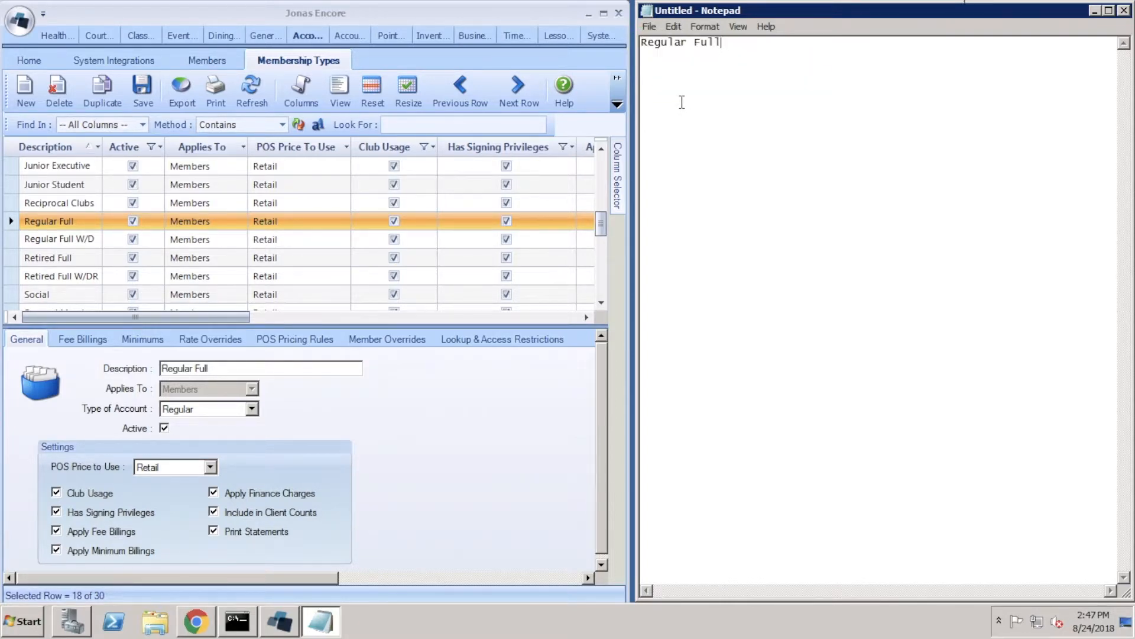
type(",")
Copy the full description of the Regular Full W/DR membership type into Notepad, directly after the comma.
left_click(58, 239)
left_click(57, 239)
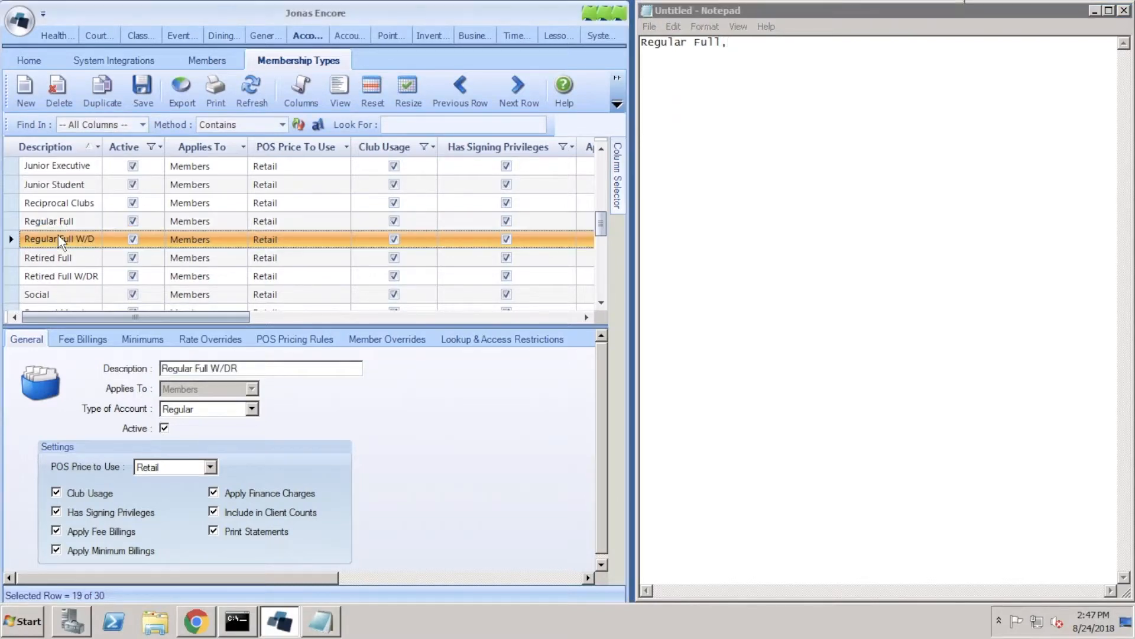
left_click_drag(264, 369, 155, 370)
right_click(170, 368)
left_click(188, 410)
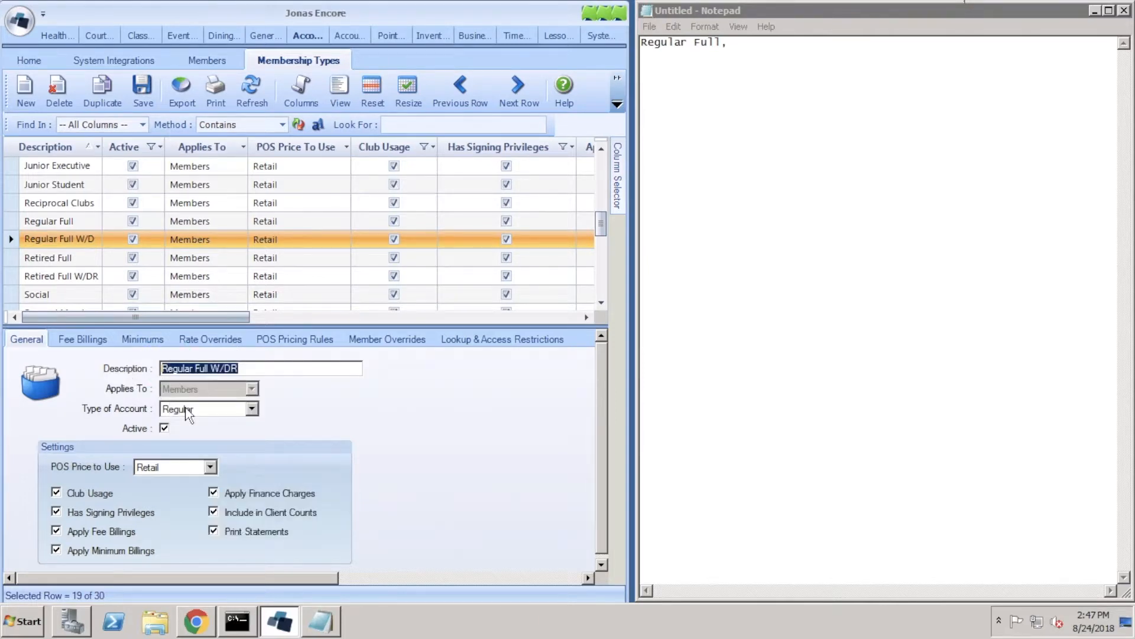
left_click(750, 52)
right_click(751, 52)
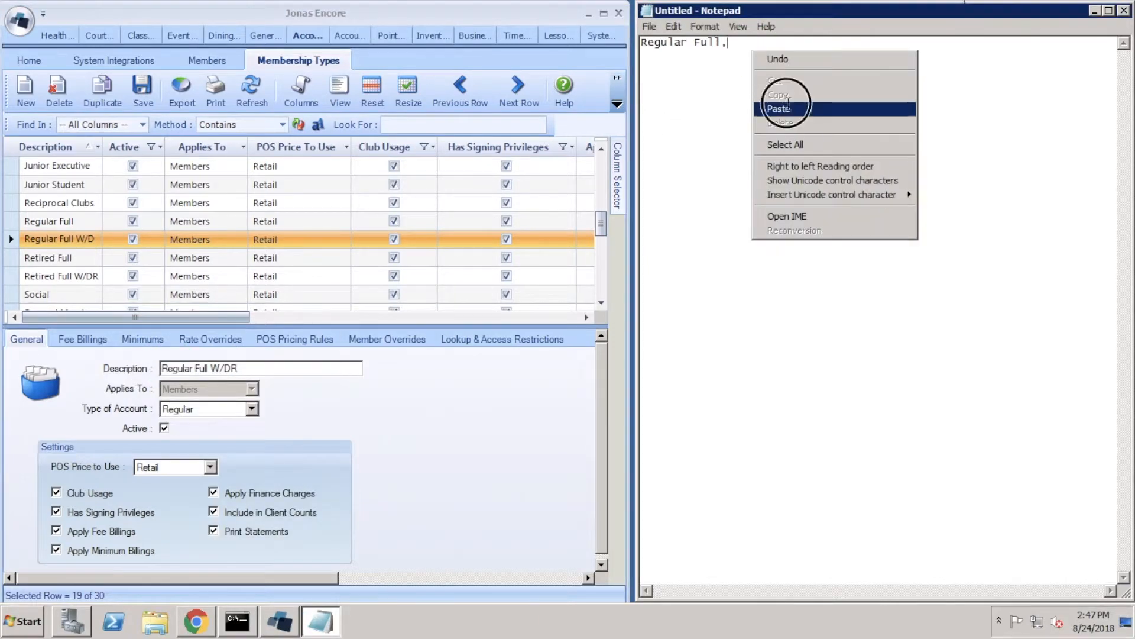
left_click(779, 109)
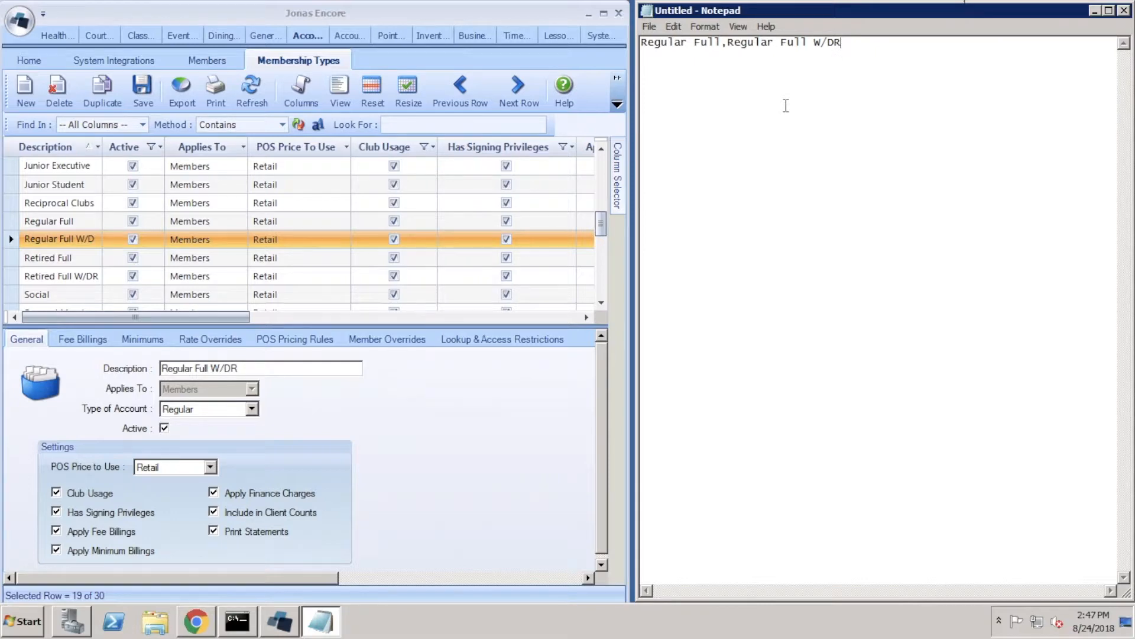
Switch to the club website's member login page in Chrome and log in with the user name and account password.
left_click(401, 63)
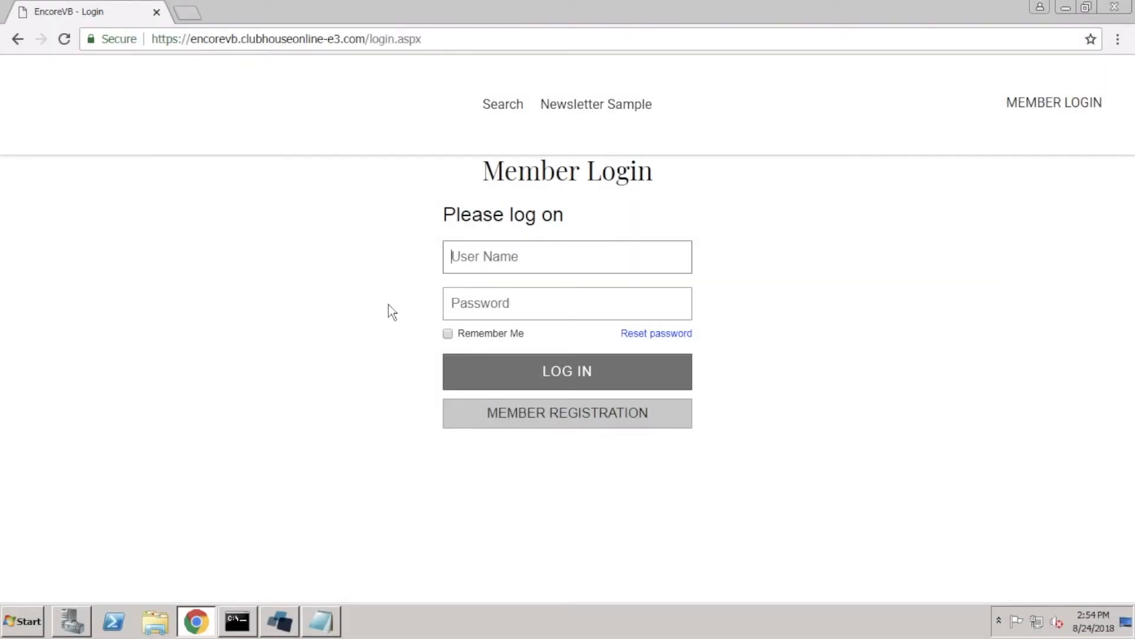
type("alyssa")
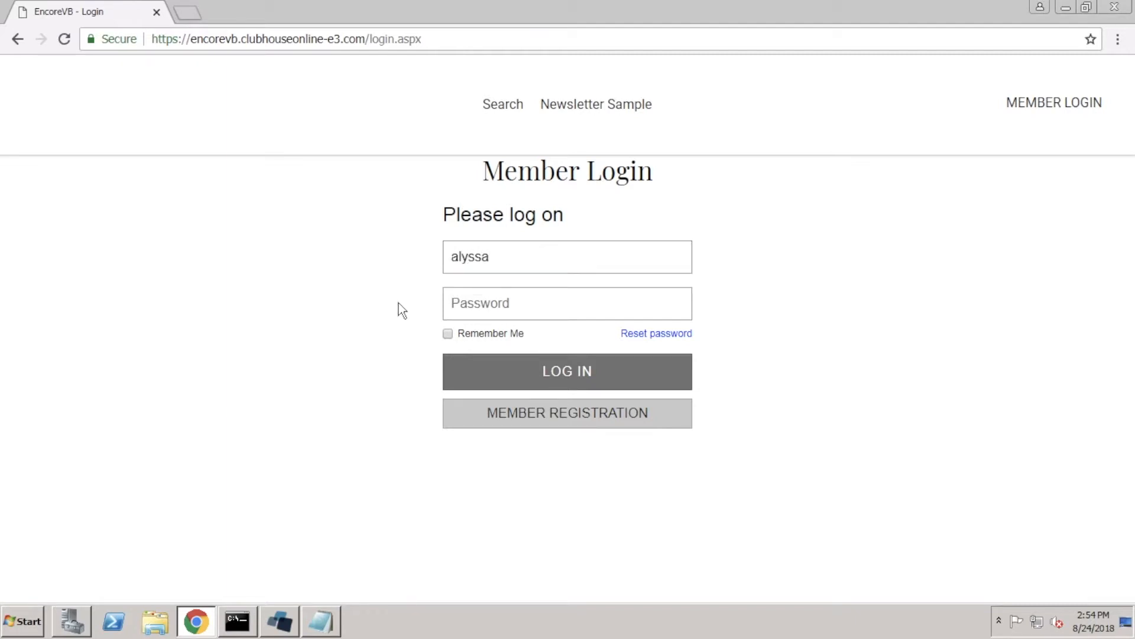
left_click(452, 301)
type("••••••••")
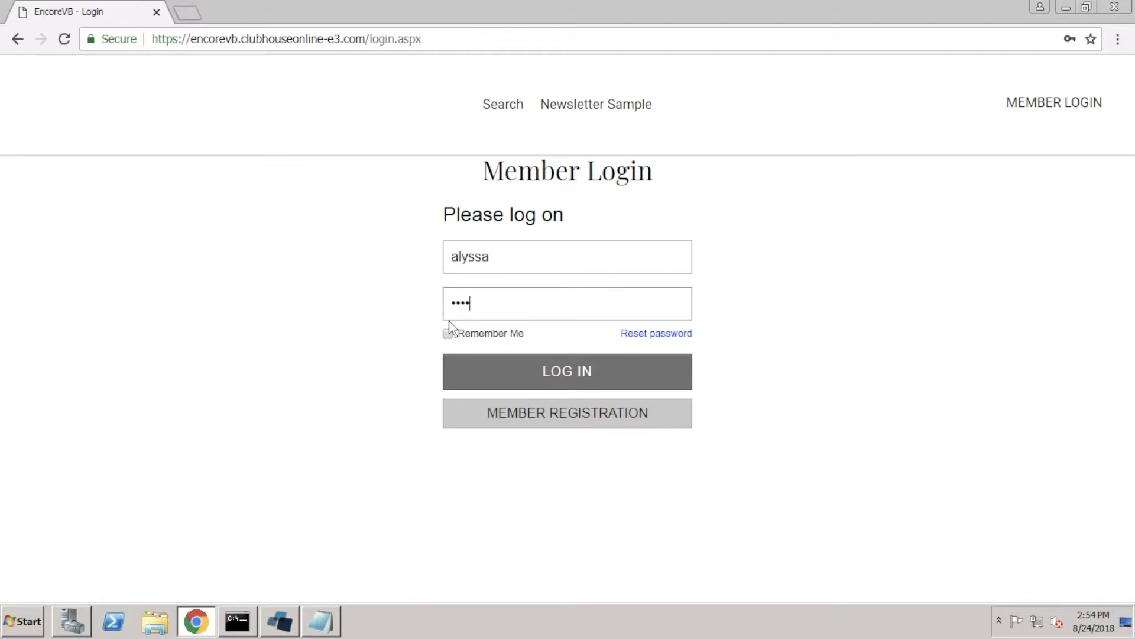
key("Return")
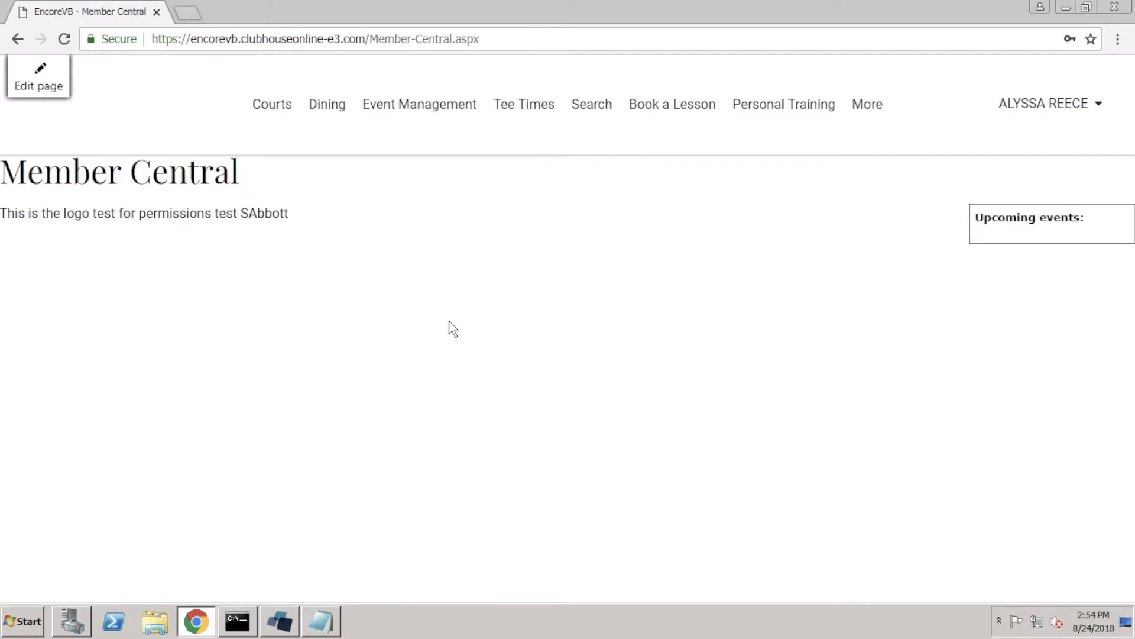
Switch to Club Central and open the Manage Contacts list in Email Marketing.
left_click(1029, 111)
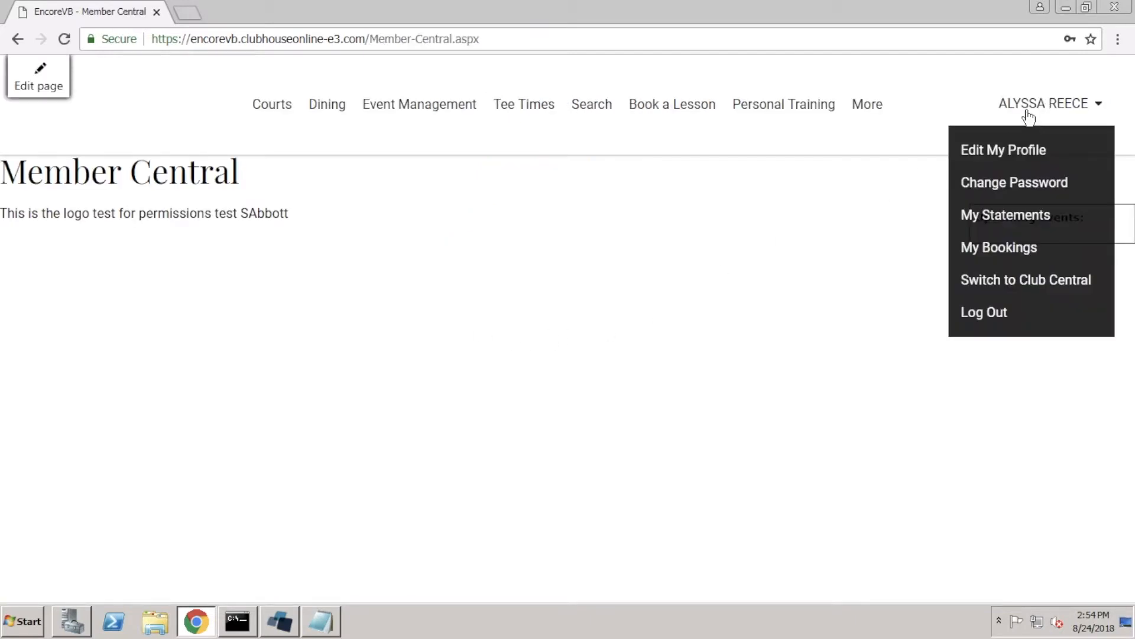
left_click(1039, 283)
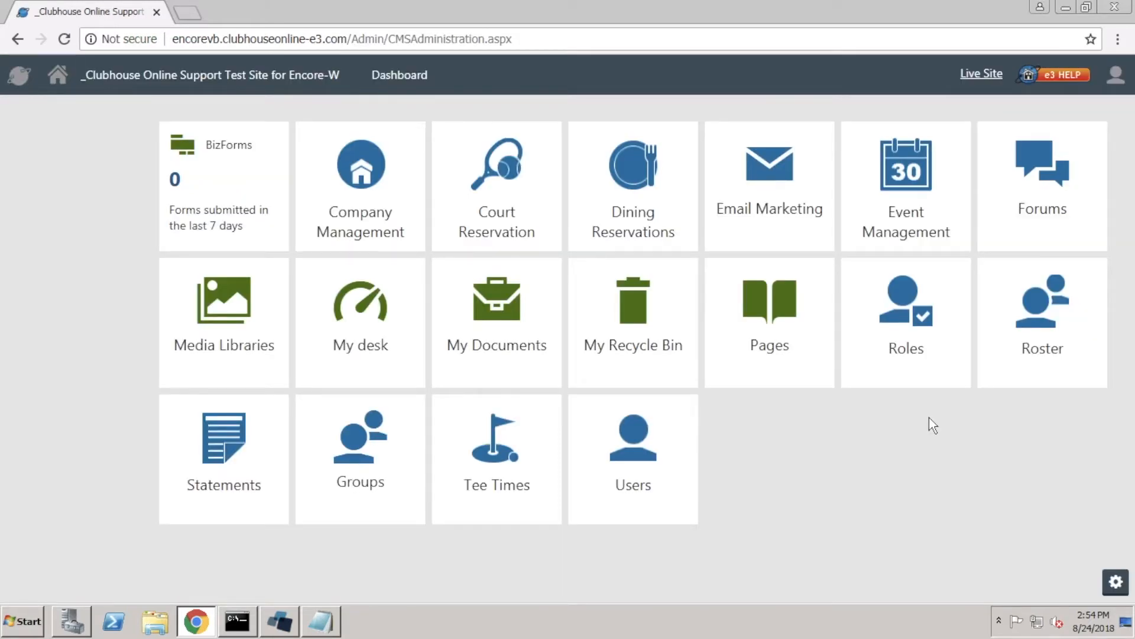
left_click(796, 206)
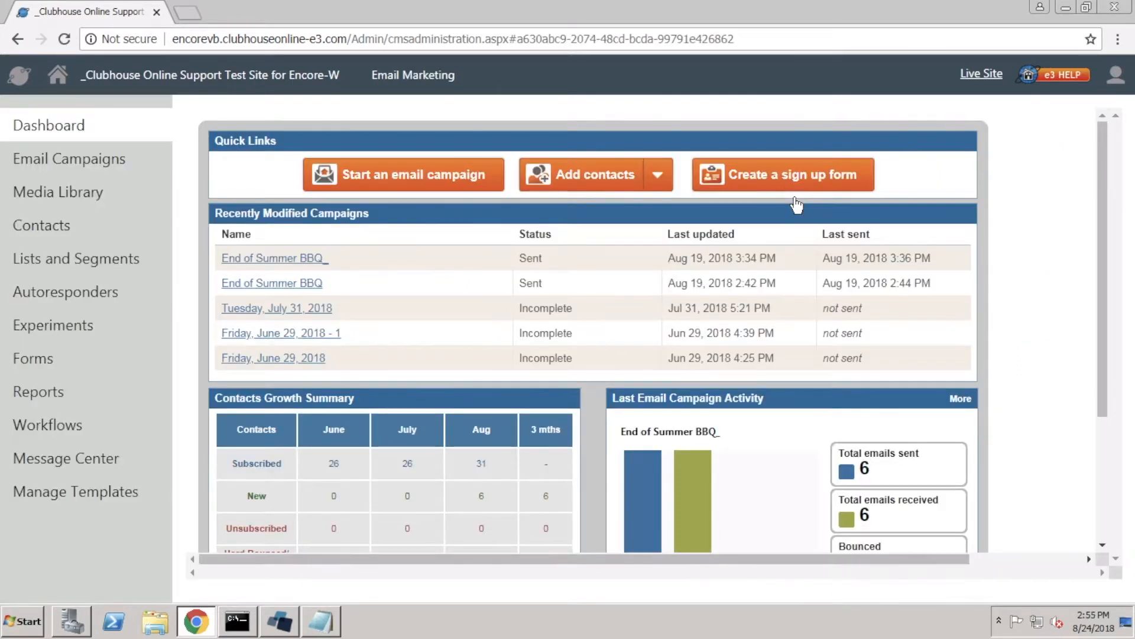
left_click(123, 226)
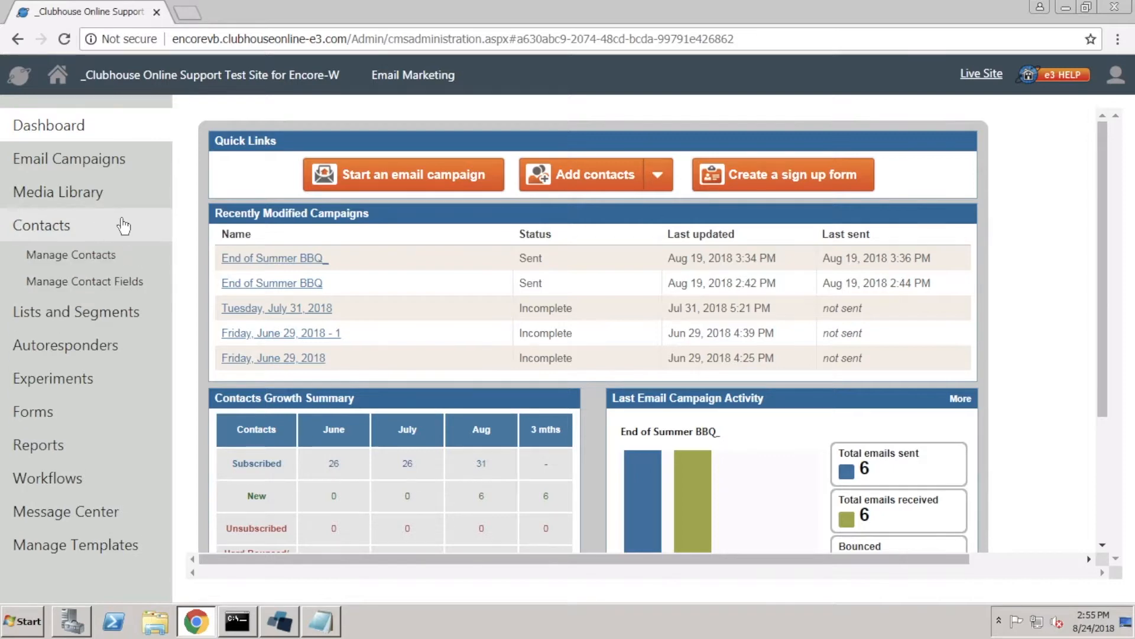
left_click(135, 260)
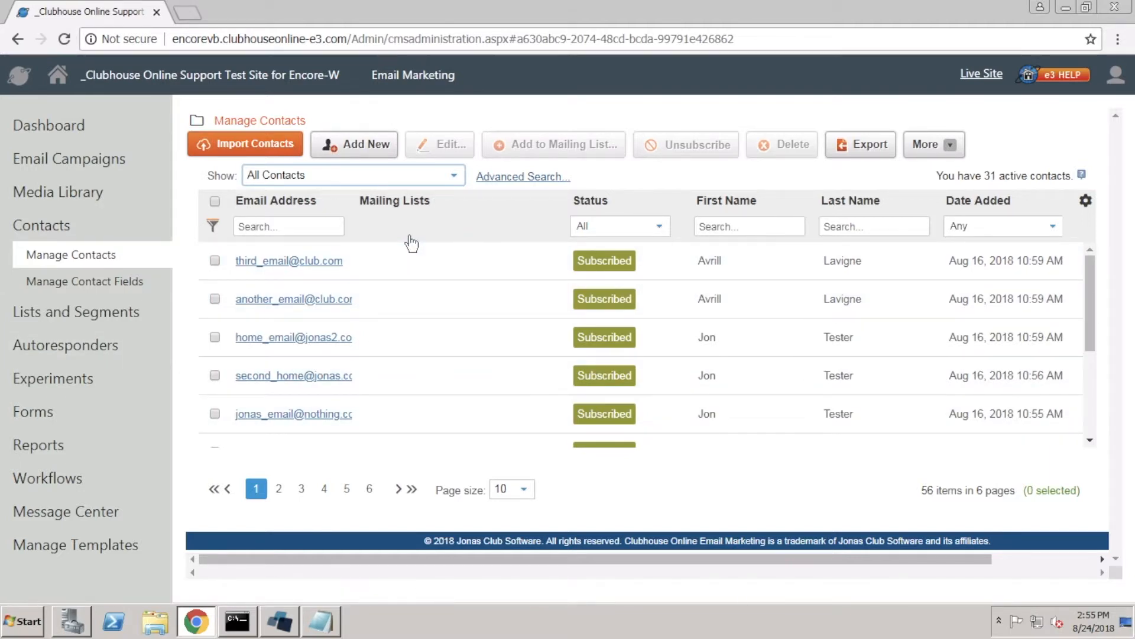
Start a new segment, remove its second filter, and set the remaining filter's type to Contact field.
left_click(126, 324)
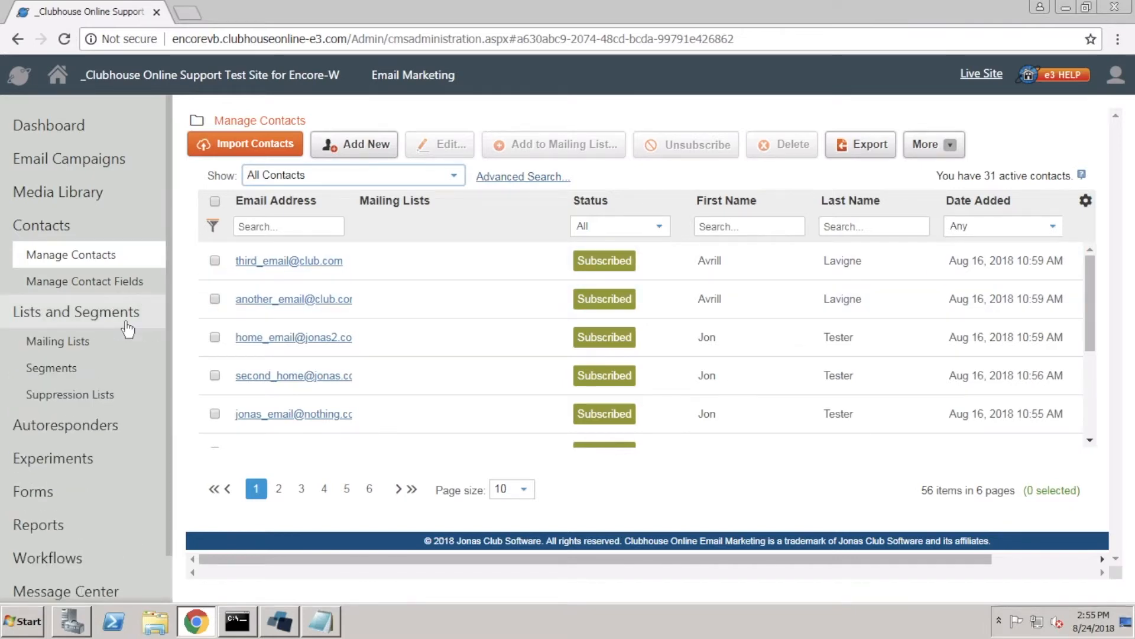
left_click(127, 378)
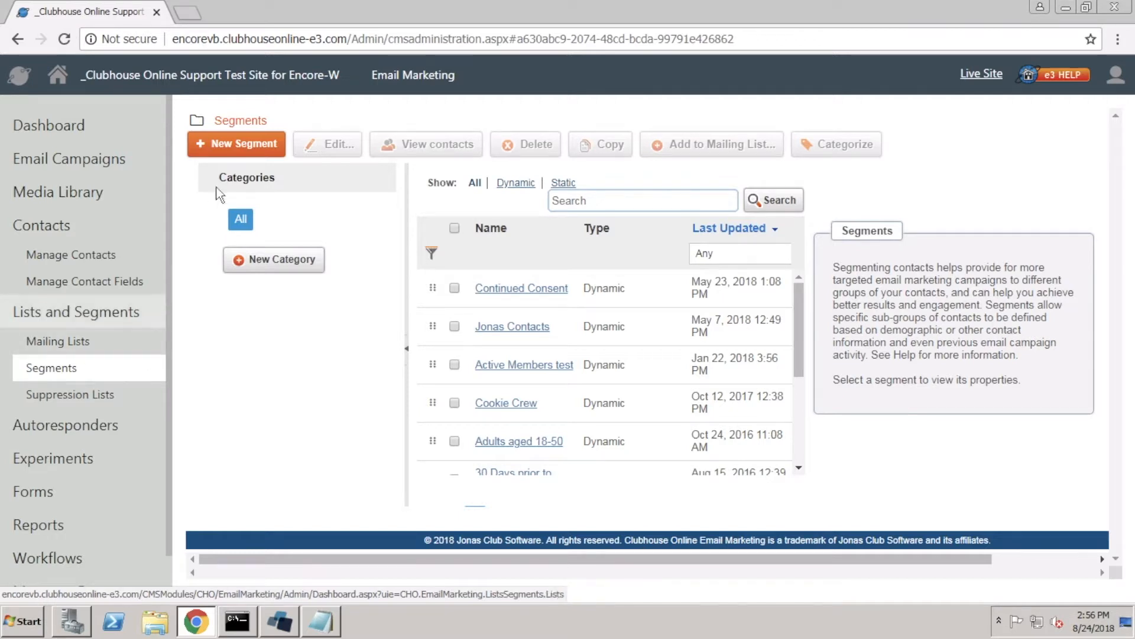
left_click(230, 151)
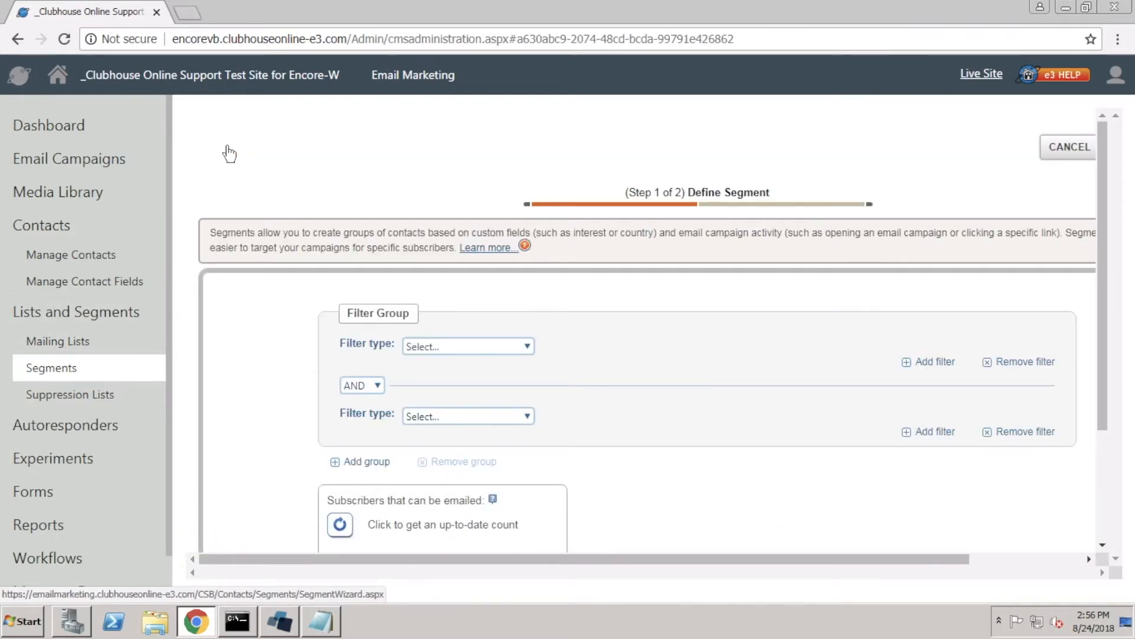
left_click(999, 432)
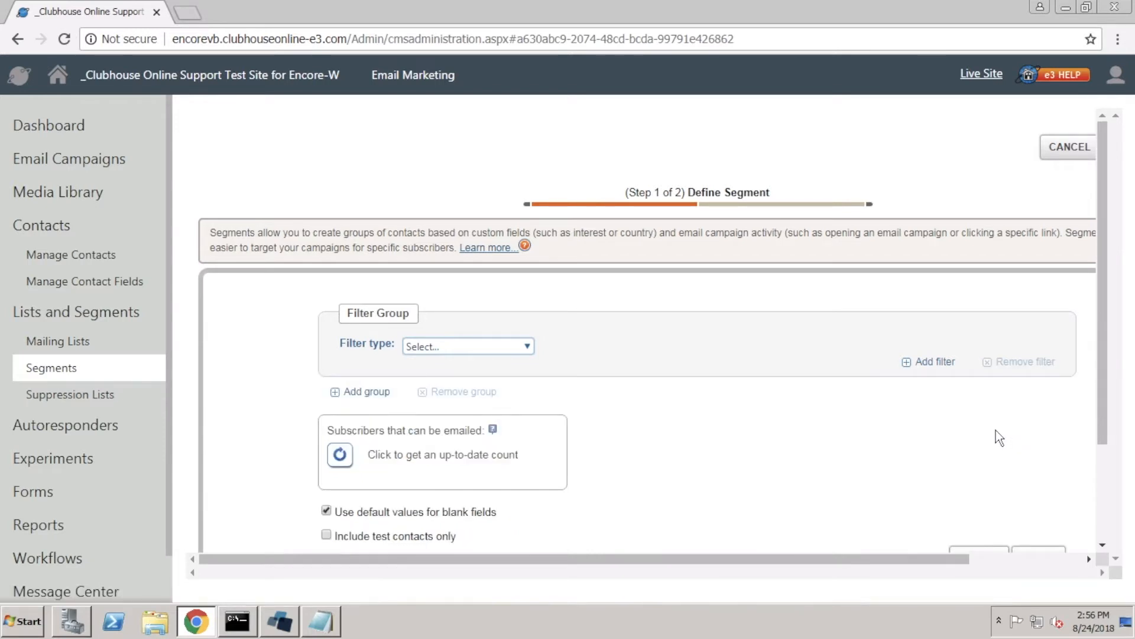
left_click(526, 347)
left_click(513, 414)
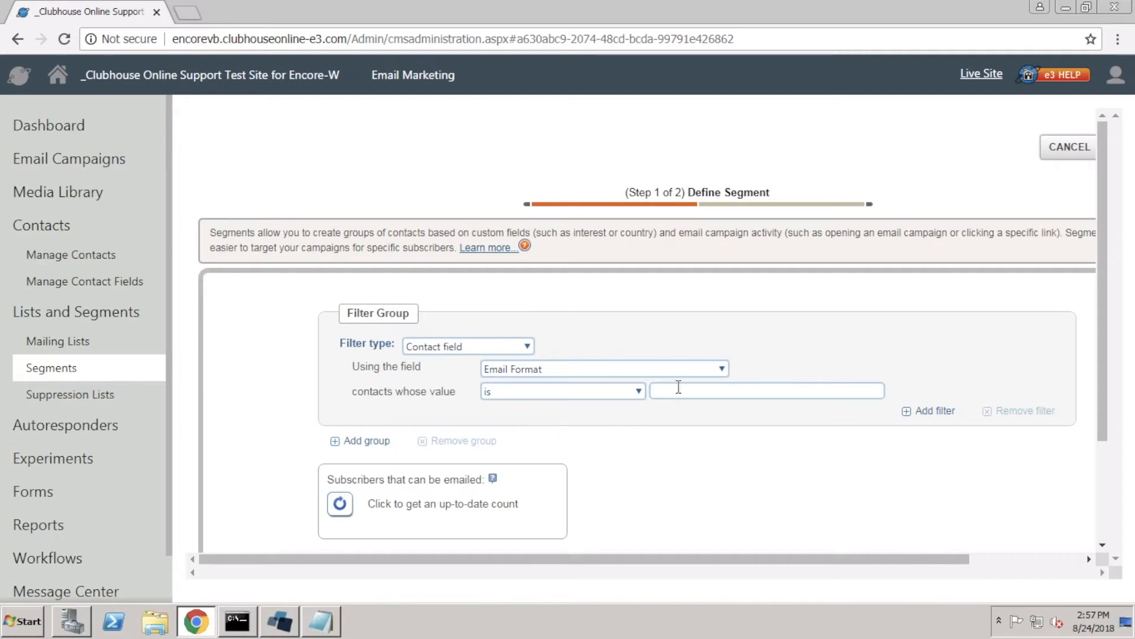
Base the segment filter on the membershiptypedescription contact field with the condition "is one of".
left_click(709, 368)
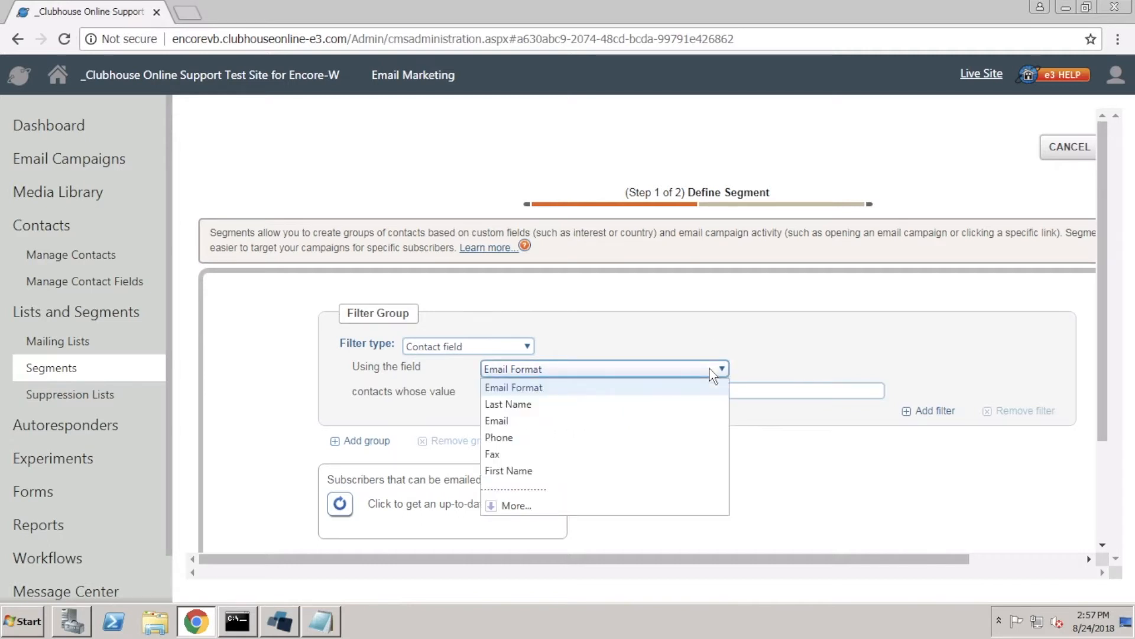
left_click(533, 509)
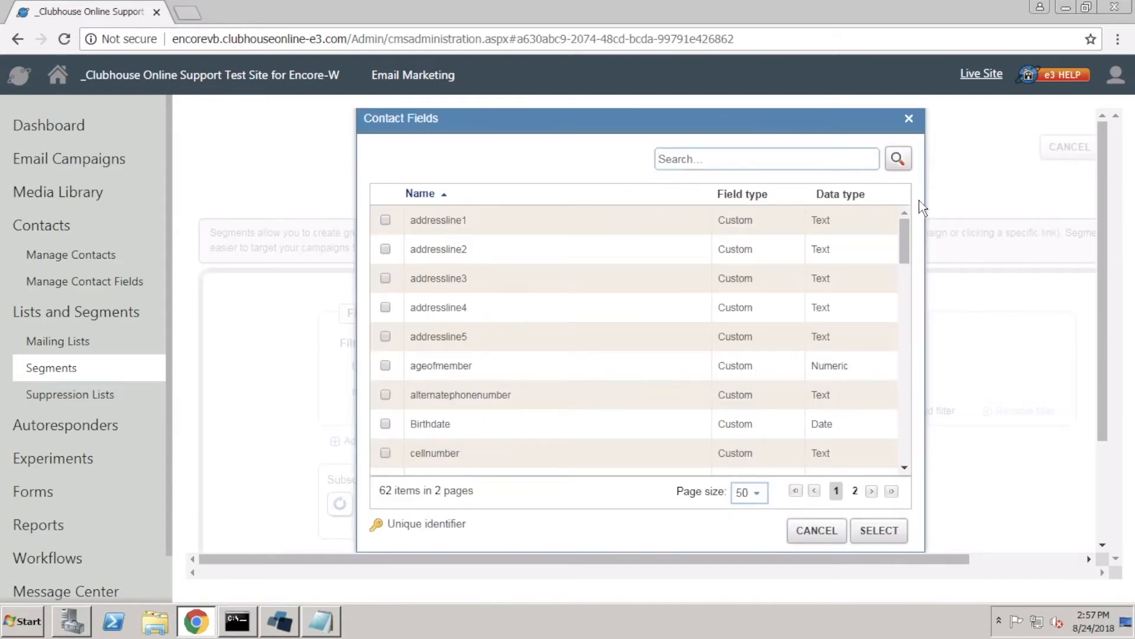
left_click_drag(905, 246, 931, 427)
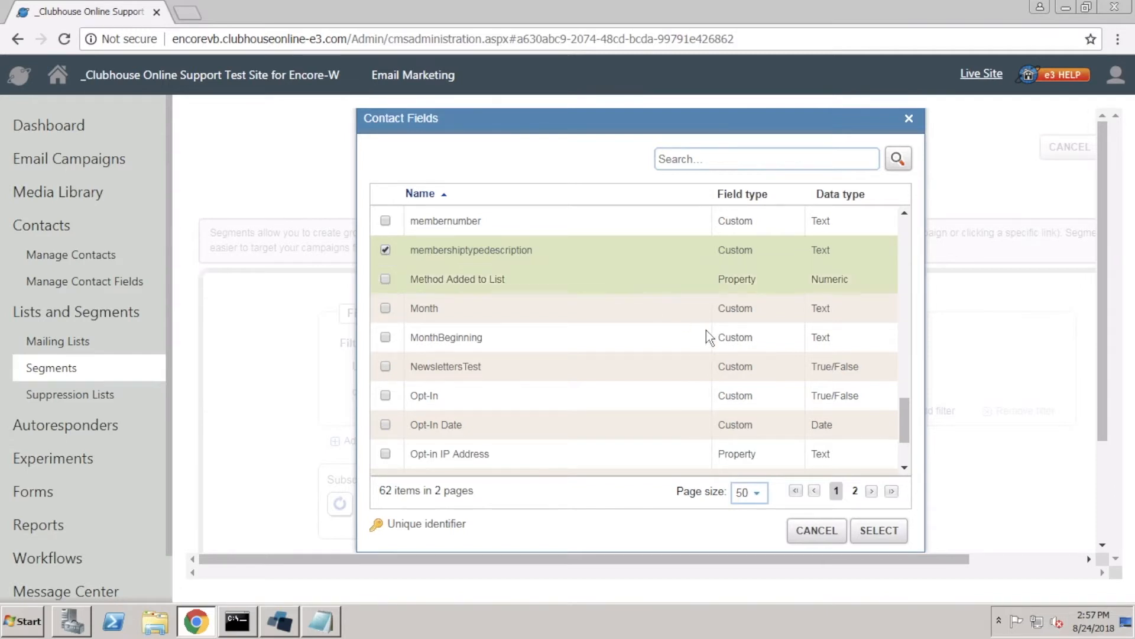
left_click(878, 529)
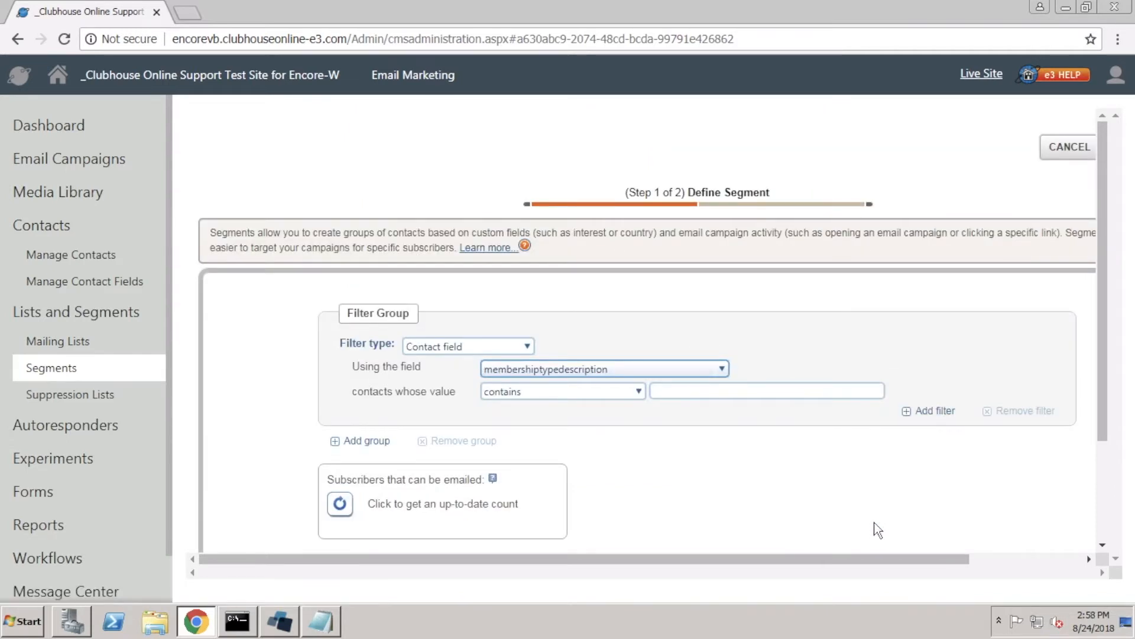
left_click(637, 392)
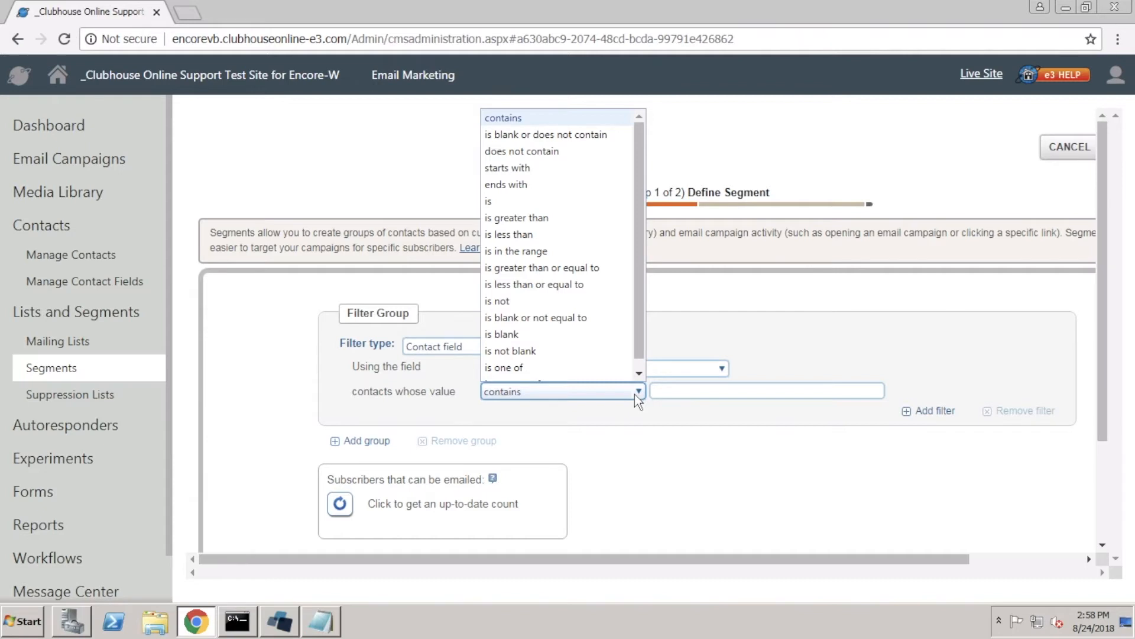
left_click(603, 367)
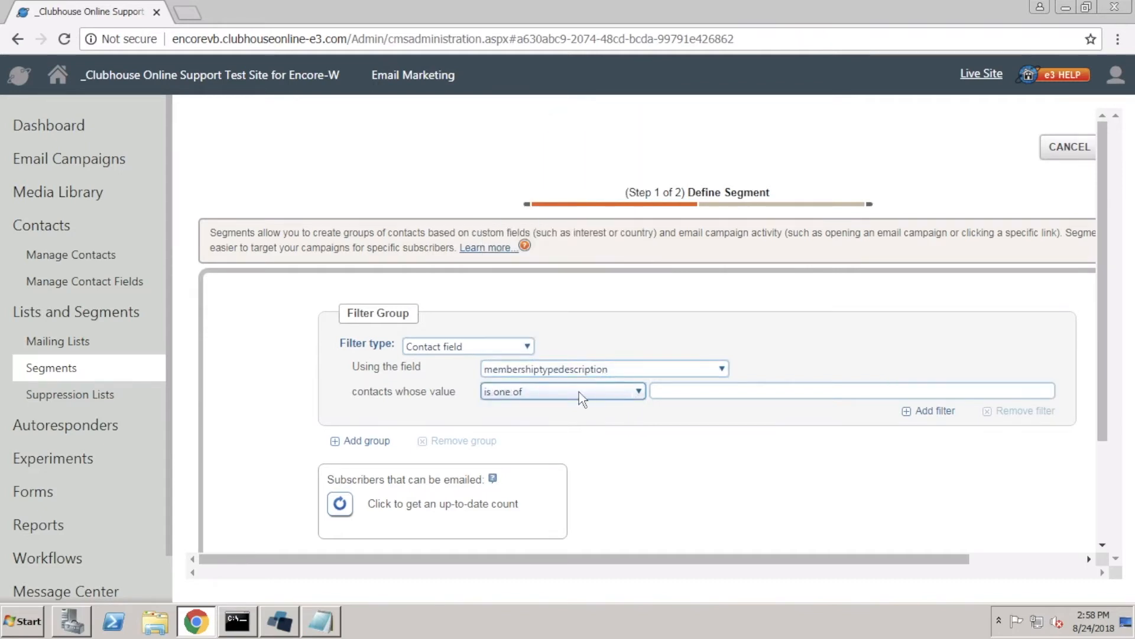
Copy the text "Regular Full,Regular Full W/DR" from Notepad into the filter's value in Chrome.
left_click(325, 622)
left_click_drag(863, 49, 648, 48)
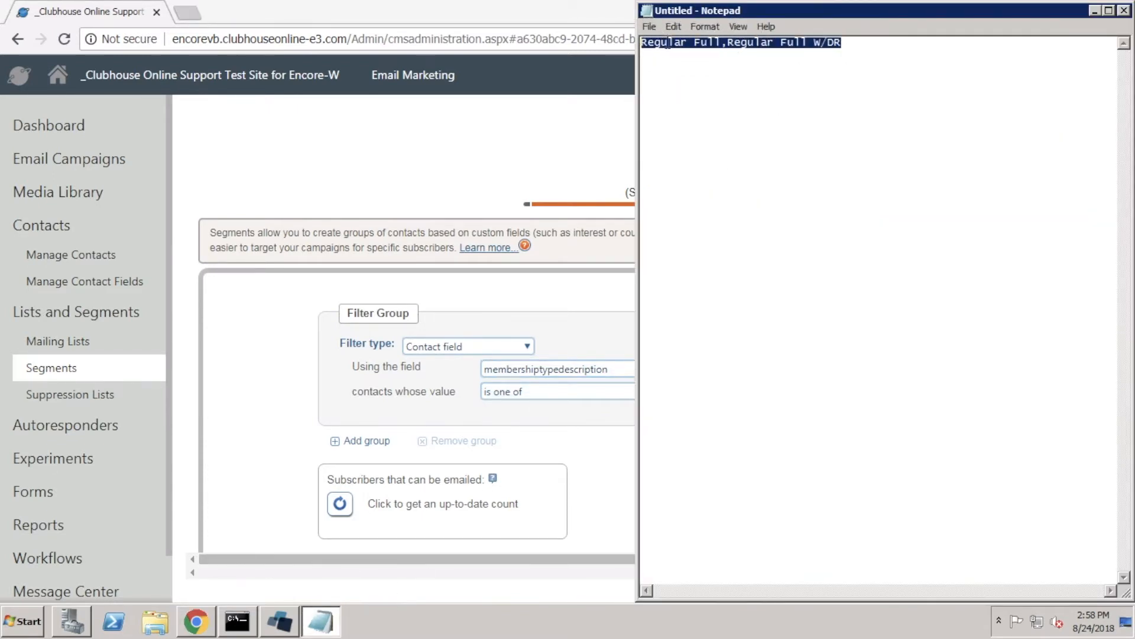
right_click(666, 42)
left_click(691, 86)
left_click(598, 418)
left_click(695, 388)
right_click(691, 392)
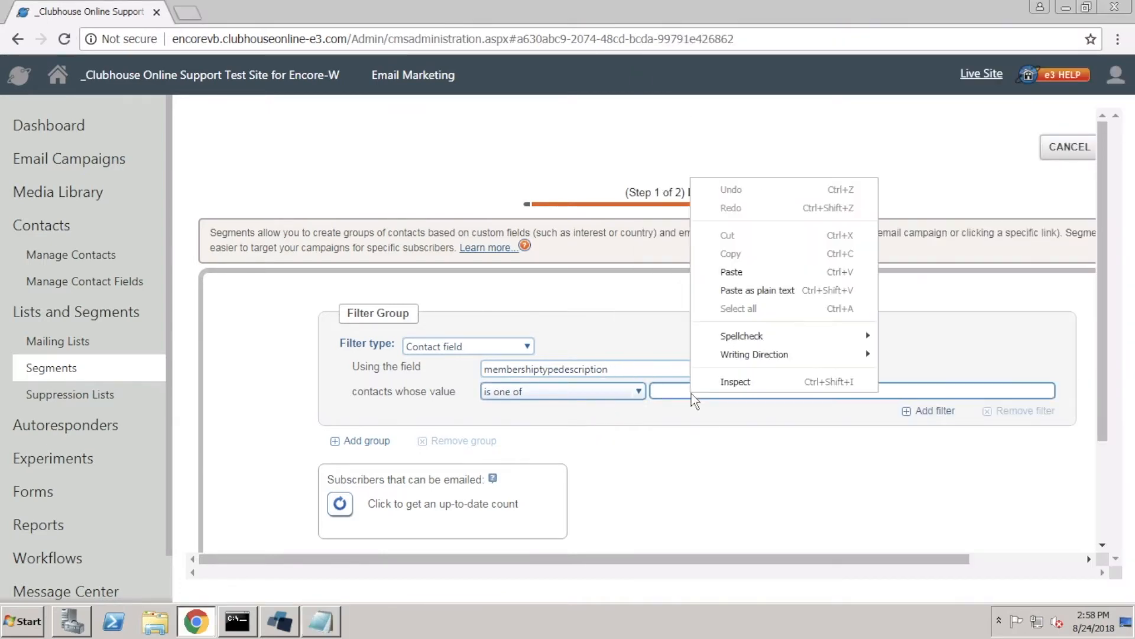
left_click(732, 271)
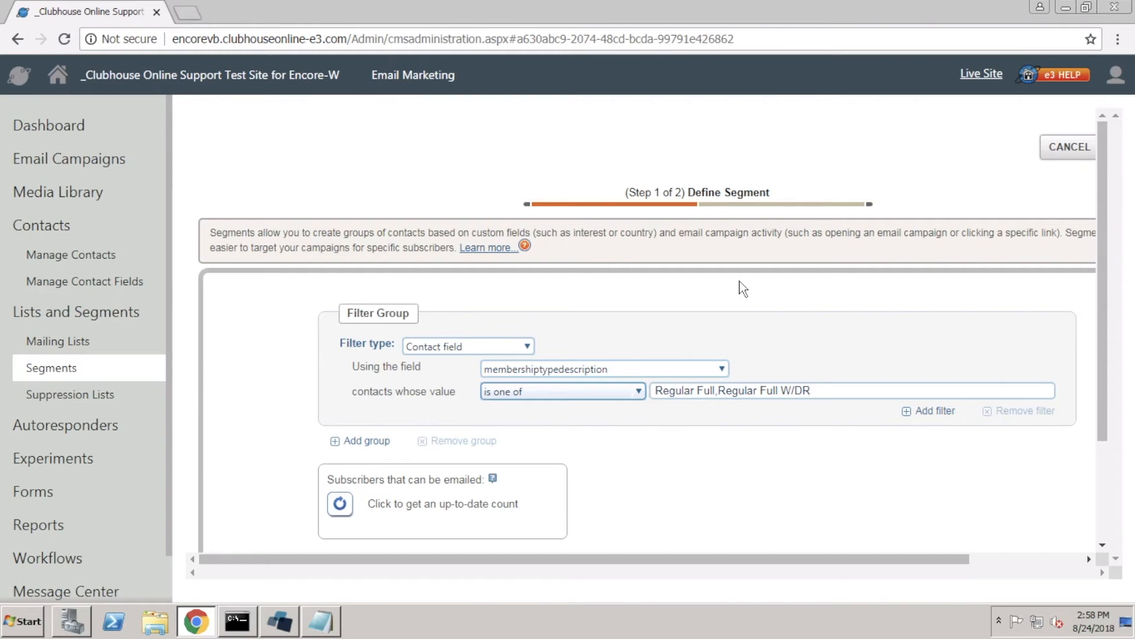
Continue to the segment's naming page, name the dynamic segment "Regular Active Membership Types", leave the description blank, and finish creating it.
left_click_drag(1111, 312, 1108, 385)
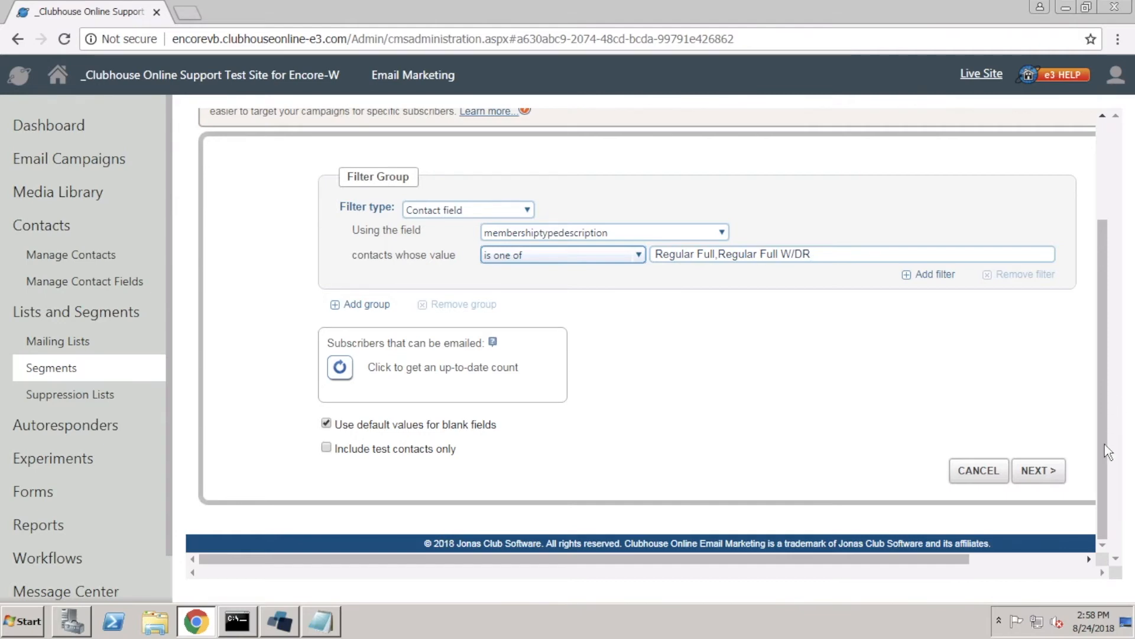
left_click(1038, 471)
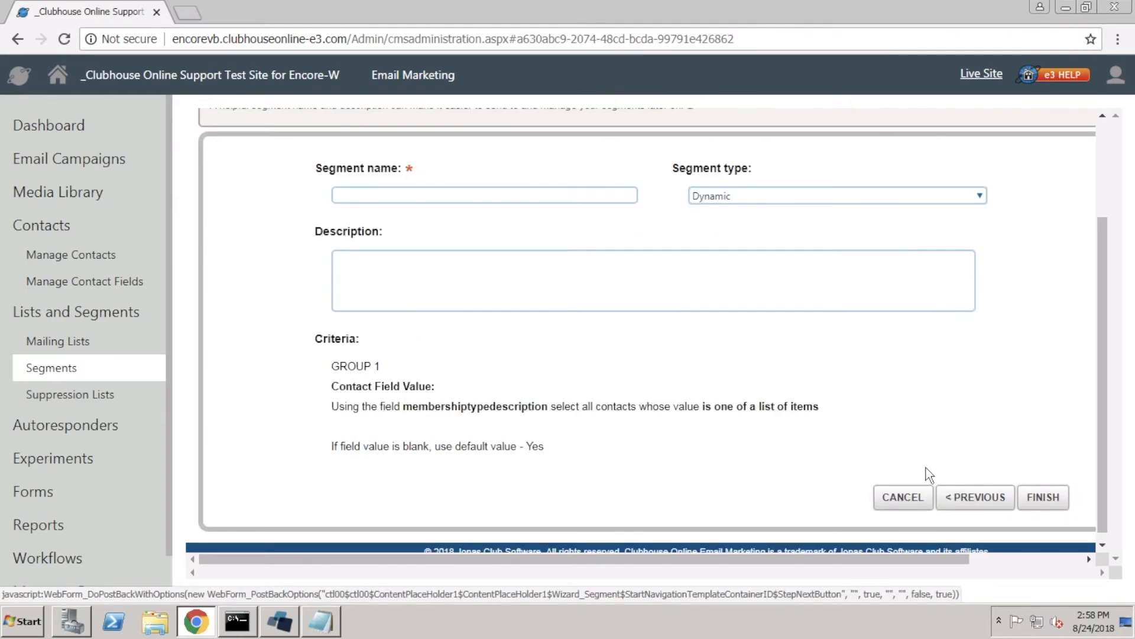
left_click(599, 194)
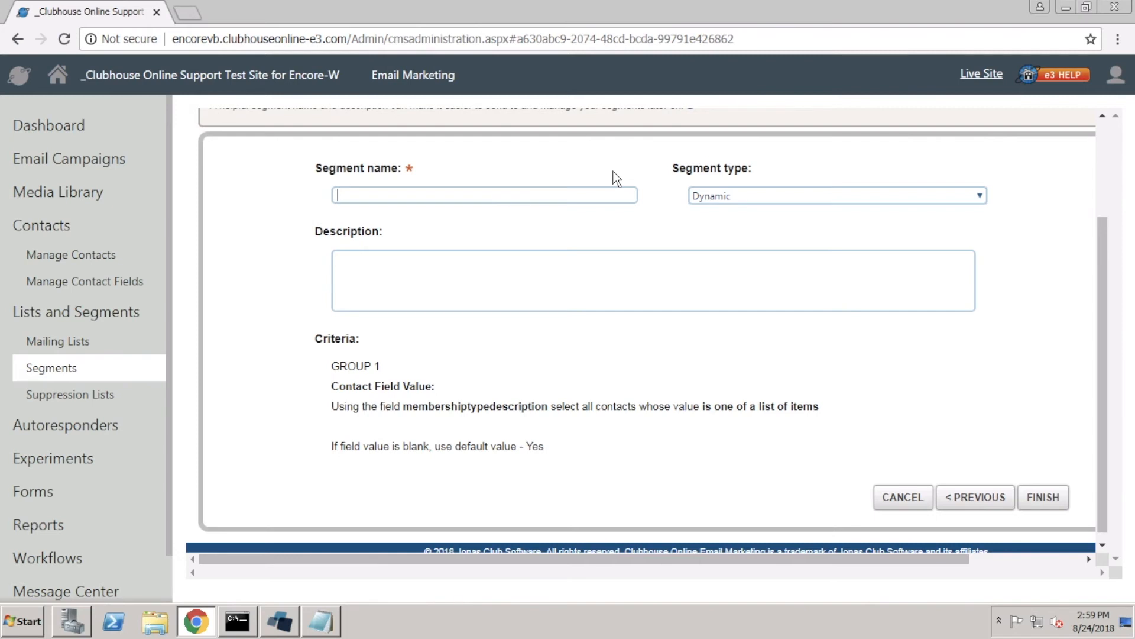
type("Regular Active Member")
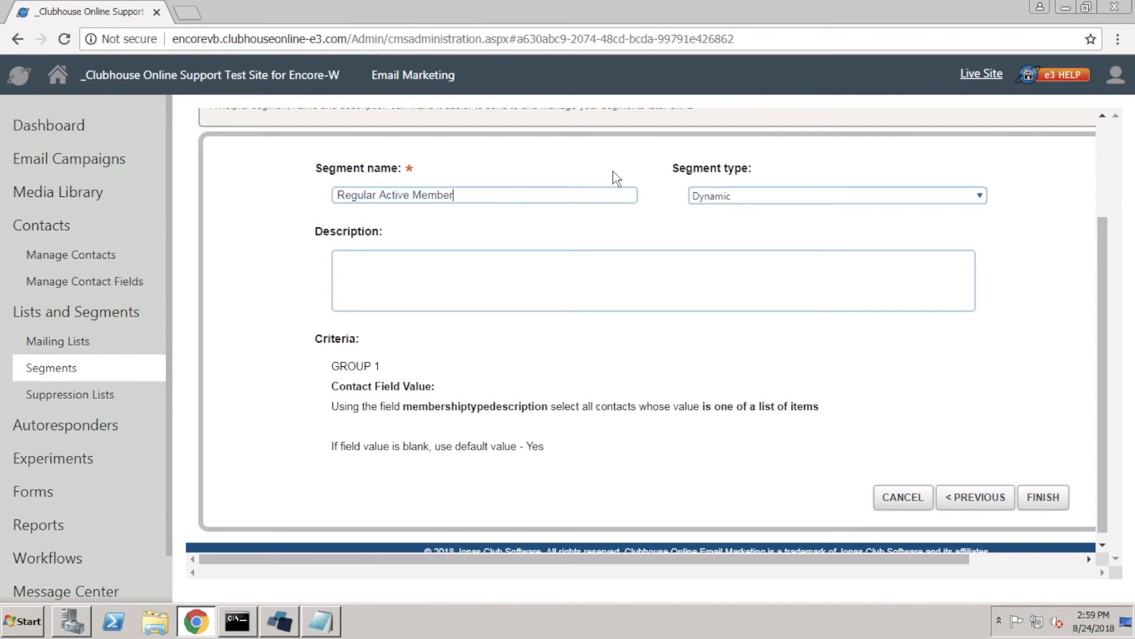
type("ship Types")
left_click(670, 261)
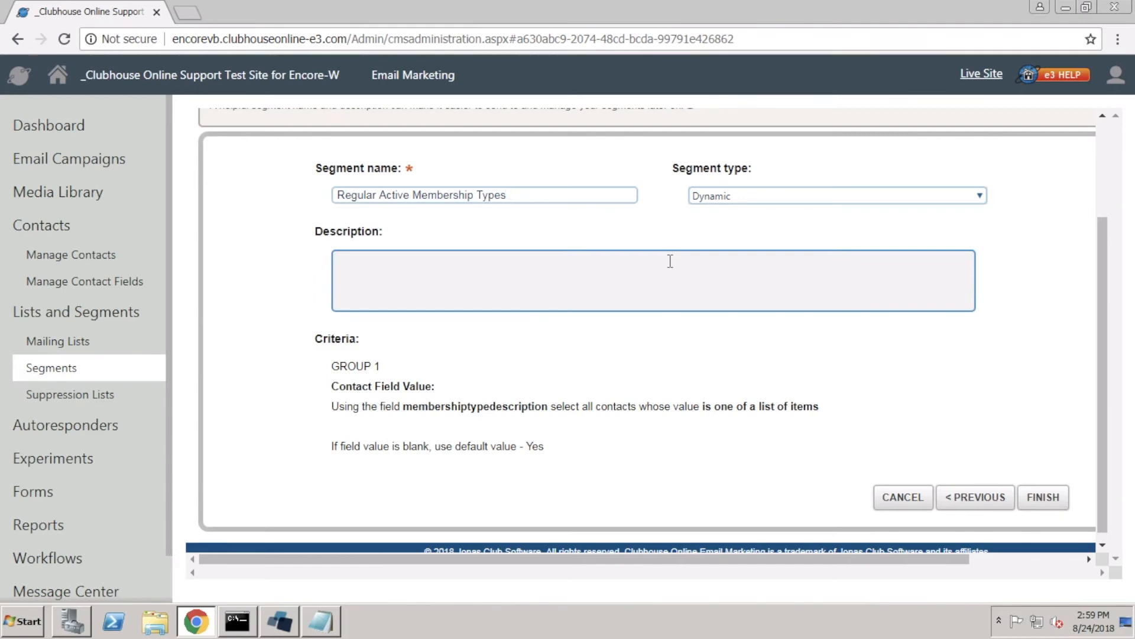
left_click(1043, 497)
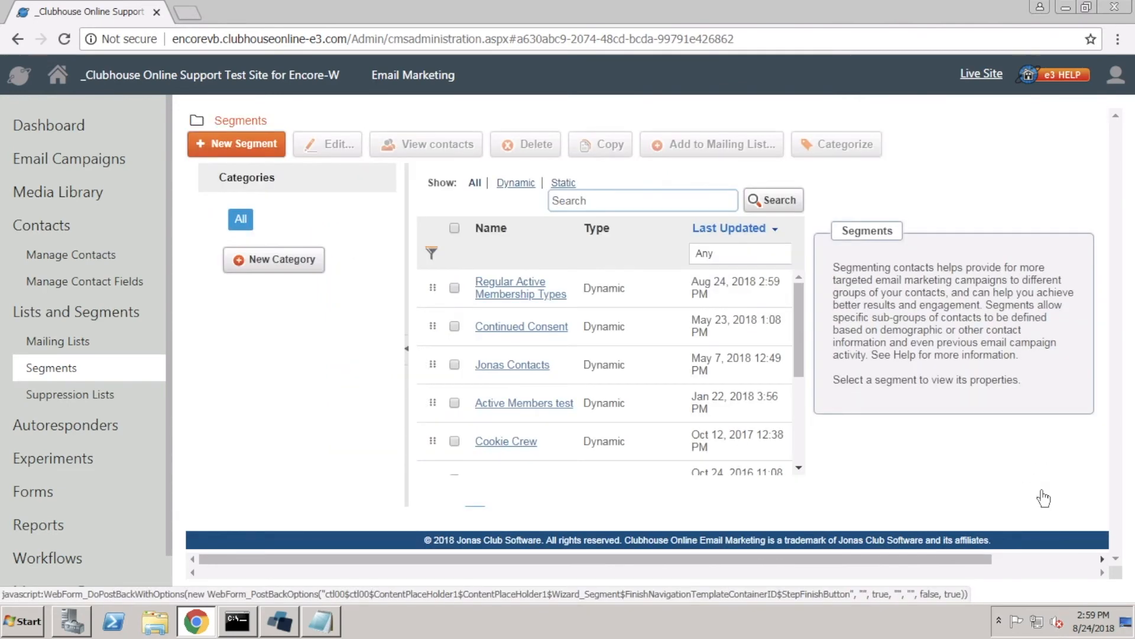